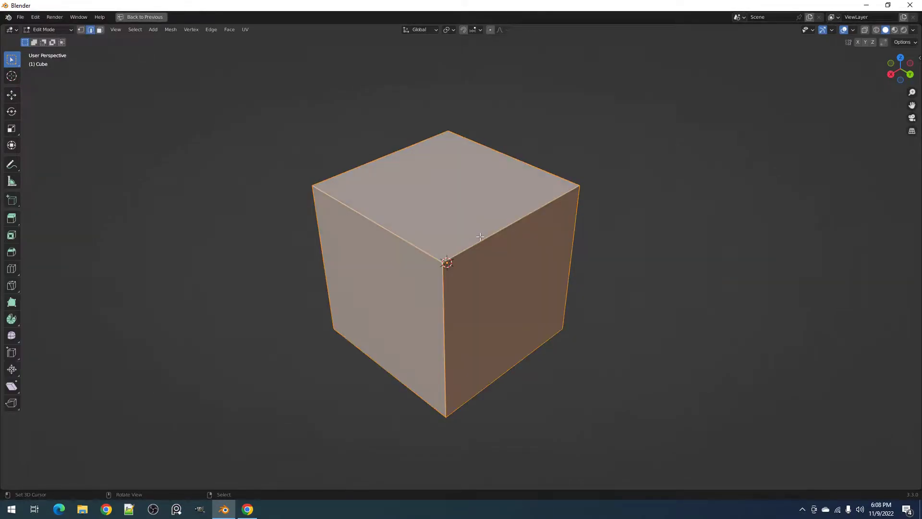
{"action": "key", "text": "q"}
{"action": "mouse_move", "coordinate": [451, 274]}
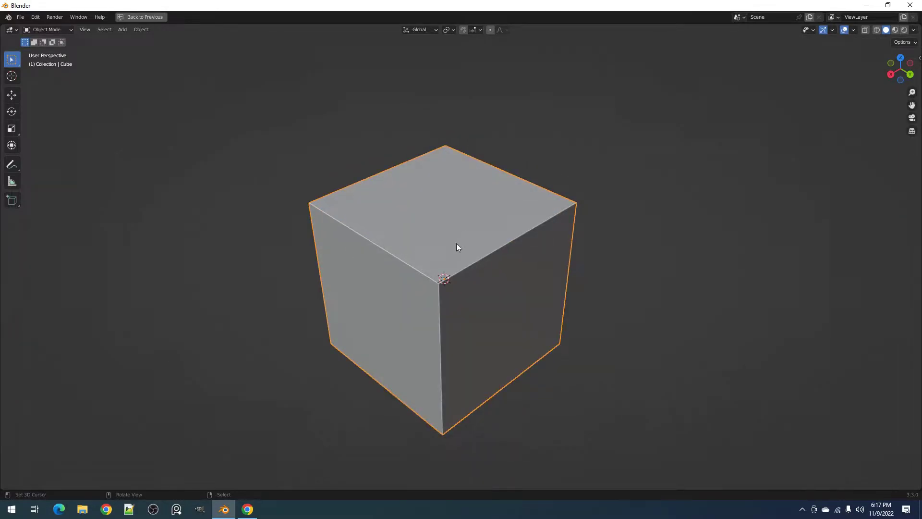
{"action": "scroll", "coordinate": [463, 228], "scroll_direction": "up", "scroll_amount": 1}
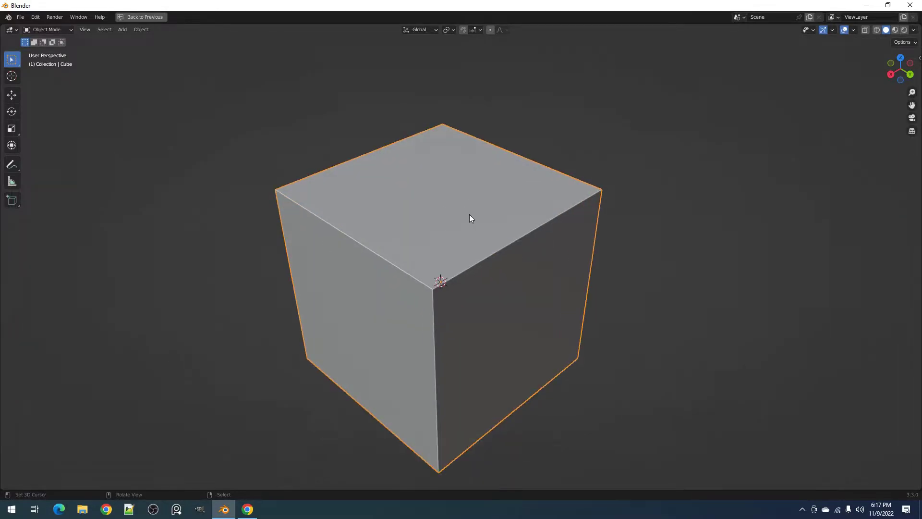
{"action": "key", "text": "Tab"}
{"action": "key", "text": "Tab"}
{"action": "key", "text": "w"}
{"action": "left_click", "coordinate": [451, 323]}
Extrude one side face of the cube outward.
{"action": "scroll", "coordinate": [479, 261], "scroll_direction": "down", "scroll_amount": 2}
{"action": "middle_click_drag", "start_coordinate": [480, 262], "coordinate": [479, 278]}
{"action": "key", "text": "Tab"}
{"action": "right_click", "coordinate": [515, 300]}
{"action": "middle_click_drag", "start_coordinate": [517, 318], "coordinate": [481, 243], "text": "shift"}
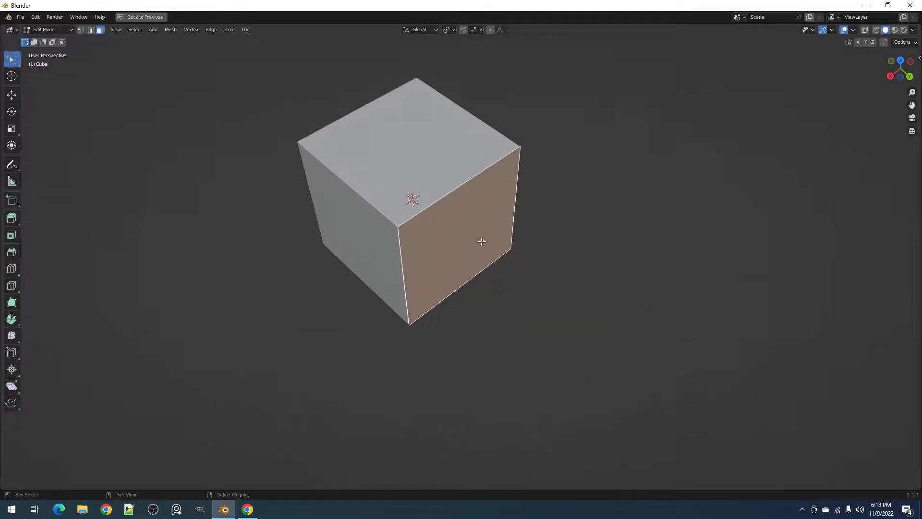
{"action": "key", "text": "e"}
{"action": "left_click", "coordinate": [582, 286]}
Scale the extruded end face down so the extension tapers towards its tip.
{"action": "key", "text": "s"}
{"action": "left_click", "coordinate": [567, 283]}
{"action": "key", "text": "Tab"}
{"action": "key", "text": "Tab"}
{"action": "key", "text": "s"}
{"action": "left_click", "coordinate": [594, 255]}
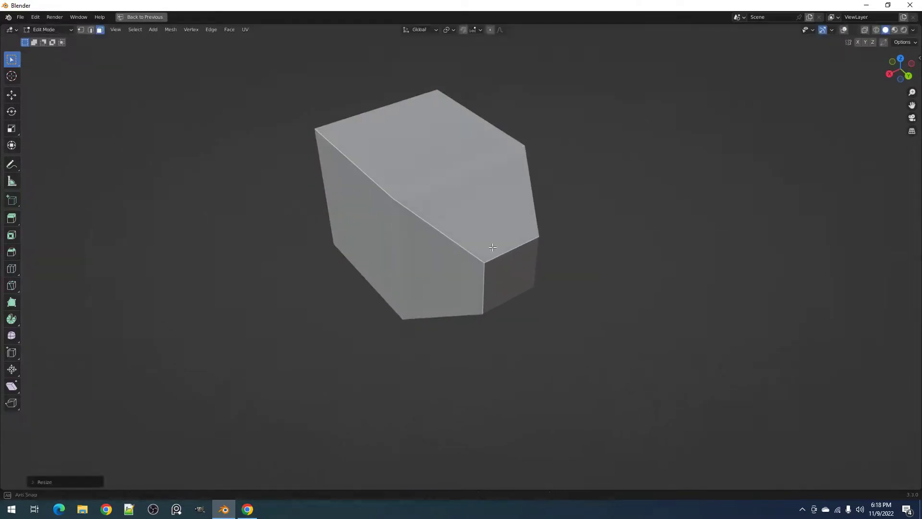
Mark the edge loop between the cube body and its tapered extension as sharp with Creative Flow.
{"action": "middle_click_drag", "start_coordinate": [482, 129], "coordinate": [503, 152]}
{"action": "key", "text": "Tab"}
{"action": "key", "text": "alt+shift+z"}
{"action": "key", "text": "Tab"}
{"action": "key", "text": "alt+a"}
{"action": "key", "text": "2"}
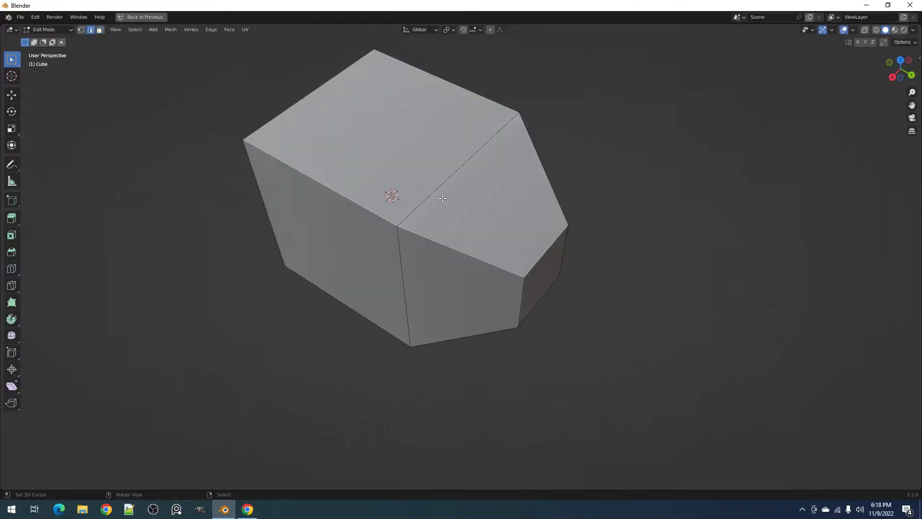
{"action": "right_click", "coordinate": [440, 194], "text": "alt"}
{"action": "key", "text": "ctrl+shift+c"}
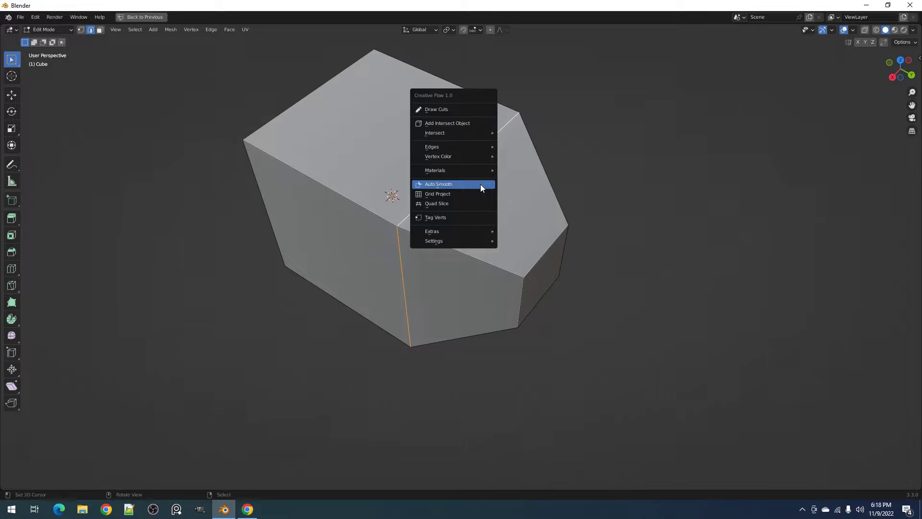
{"action": "mouse_move", "coordinate": [474, 146]}
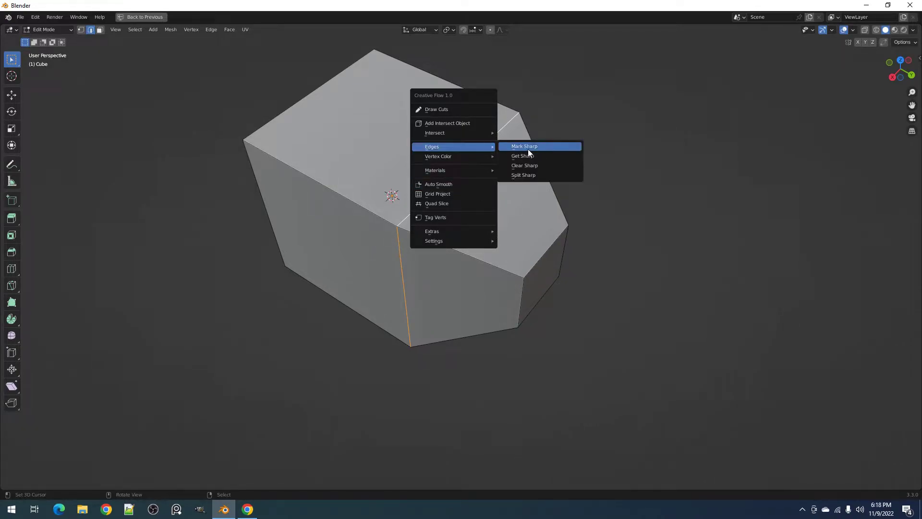
{"action": "left_click", "coordinate": [528, 149]}
{"action": "key", "text": "Tab"}
Inset the flat end face by about 0.23 m and pull it outward into a raised block.
{"action": "middle_click_drag", "start_coordinate": [636, 228], "coordinate": [485, 274]}
{"action": "key", "text": "Tab"}
{"action": "key", "text": "3"}
{"action": "scroll", "coordinate": [525, 274], "scroll_direction": "up", "scroll_amount": 2}
{"action": "key", "text": "i"}
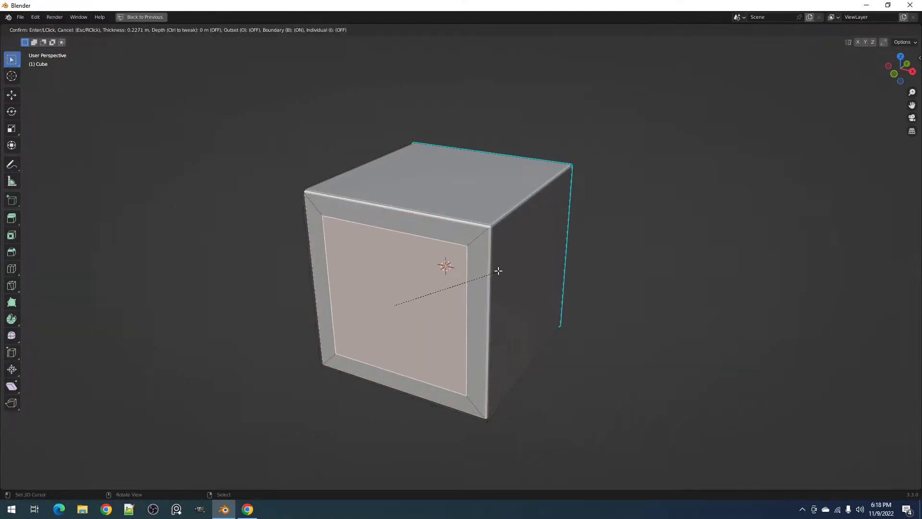
{"action": "key", "text": "ctrl"}
{"action": "left_click", "coordinate": [531, 242], "text": "ctrl"}
{"action": "key", "text": "Tab"}
{"action": "scroll", "coordinate": [488, 260], "scroll_direction": "up", "scroll_amount": 1}
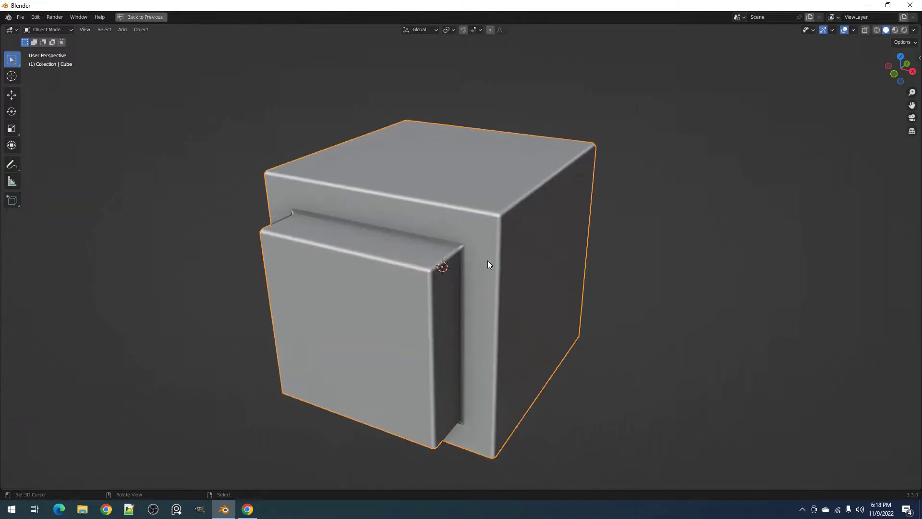
Mark the edge loop around the base of the raised block as sharp with Creative Flow.
{"action": "middle_click_drag", "start_coordinate": [488, 260], "coordinate": [527, 253], "text": "shift"}
{"action": "key", "text": "Tab"}
{"action": "key", "text": "2"}
{"action": "right_click", "coordinate": [463, 233], "text": "alt"}
{"action": "key", "text": "shift+z"}
{"action": "key", "text": "shift+z"}
{"action": "key", "text": "q"}
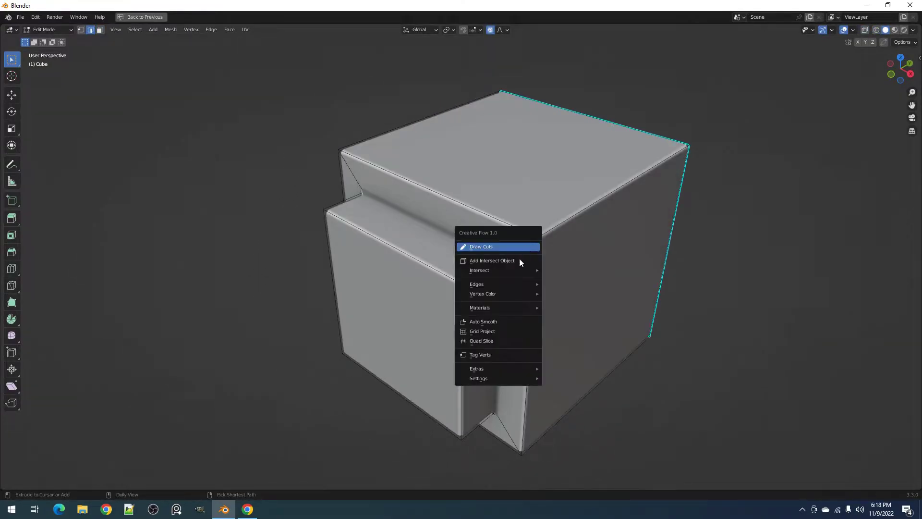
{"action": "mouse_move", "coordinate": [511, 284]}
{"action": "left_click", "coordinate": [563, 282]}
Enable Add Edge Split Modifier for the Mark Sharp operation and check the block's base edge up close.
{"action": "key", "text": "F9"}
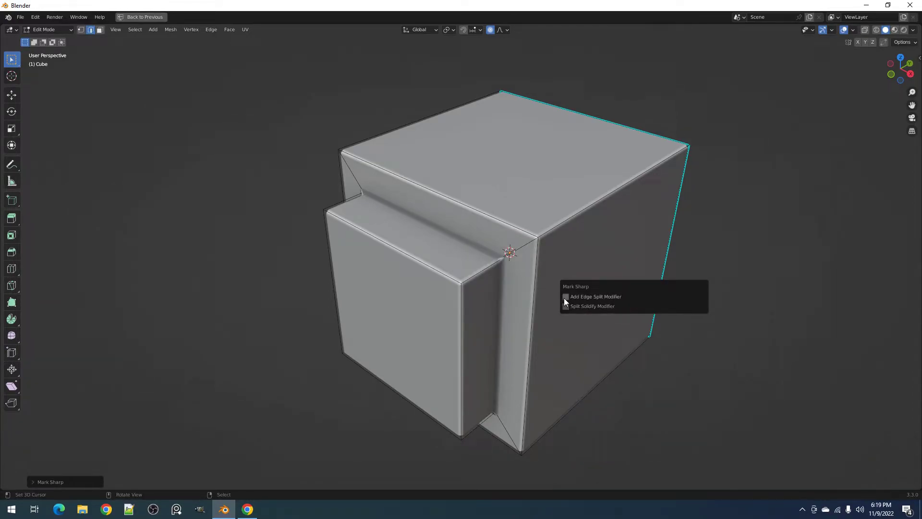
{"action": "left_click", "coordinate": [565, 297]}
{"action": "key", "text": "Tab"}
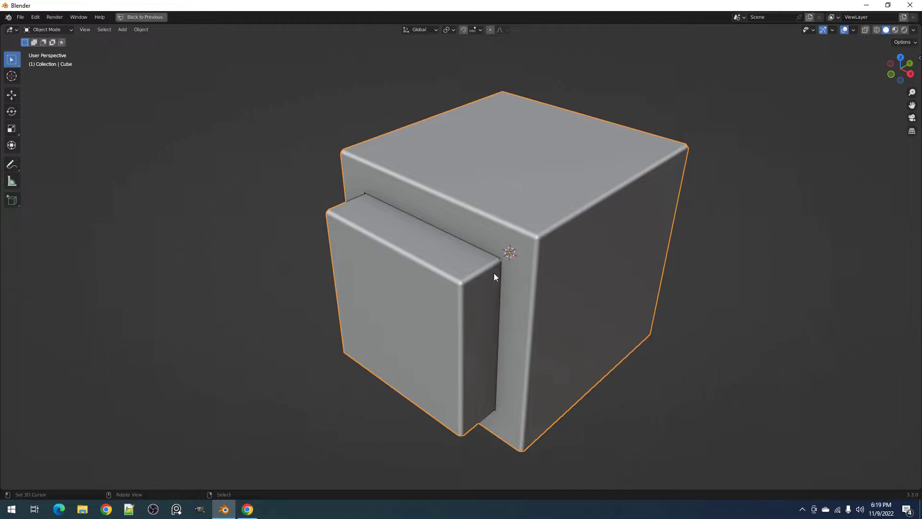
{"action": "scroll", "coordinate": [503, 263], "scroll_direction": "up", "scroll_amount": 5}
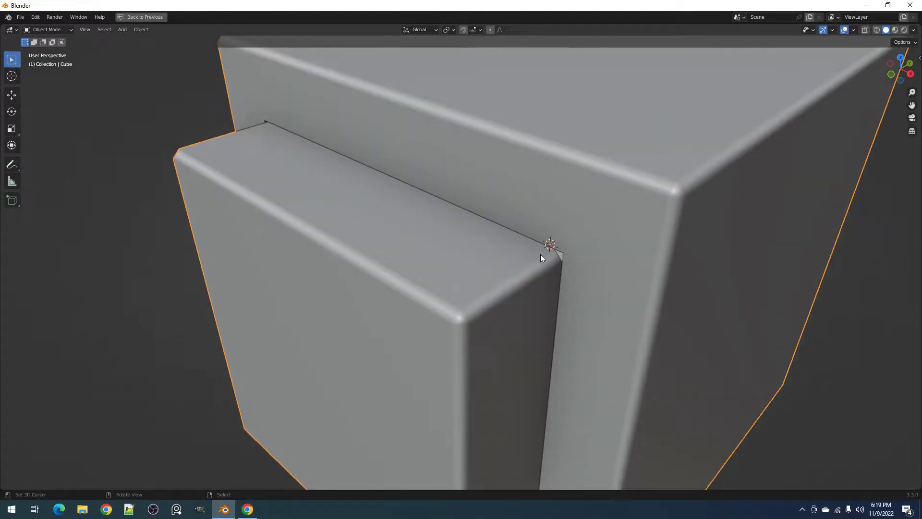
Apply Mark Sharp again to the block's base edge loop and open the operation's options.
{"action": "key", "text": "Tab"}
{"action": "scroll", "coordinate": [541, 254], "scroll_direction": "down", "scroll_amount": 4}
{"action": "key", "text": "alt+c"}
{"action": "mouse_move", "coordinate": [547, 250]}
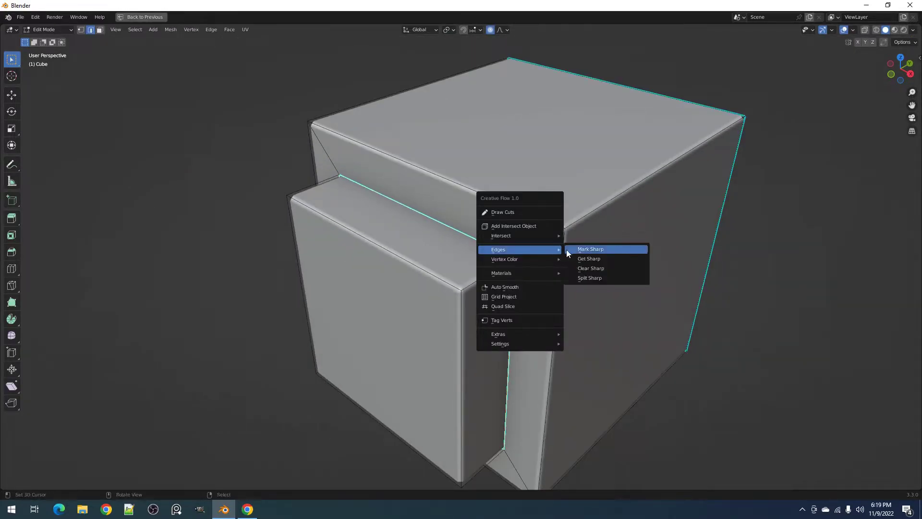
{"action": "left_click", "coordinate": [577, 249]}
{"action": "key", "text": "F9"}
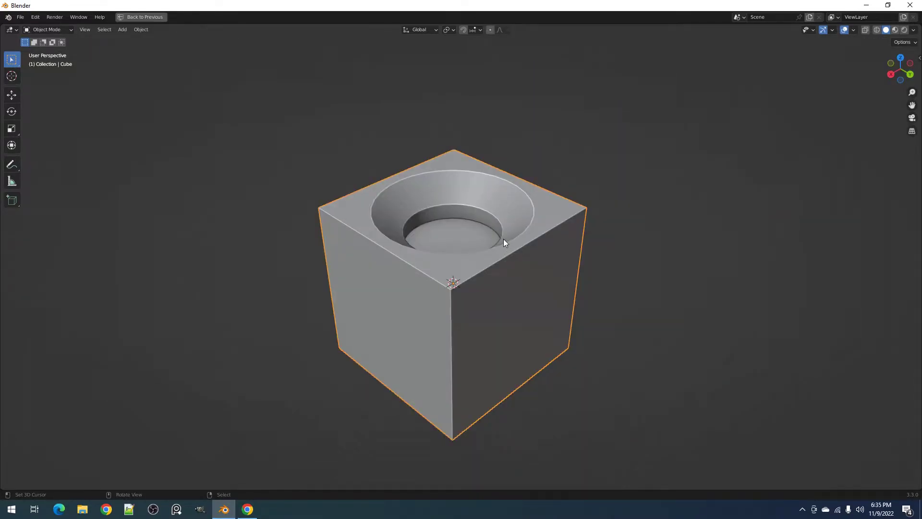
Use Get Sharp without any selection to select all sharp edges of the cube with the circular recess.
{"action": "key", "text": "Tab"}
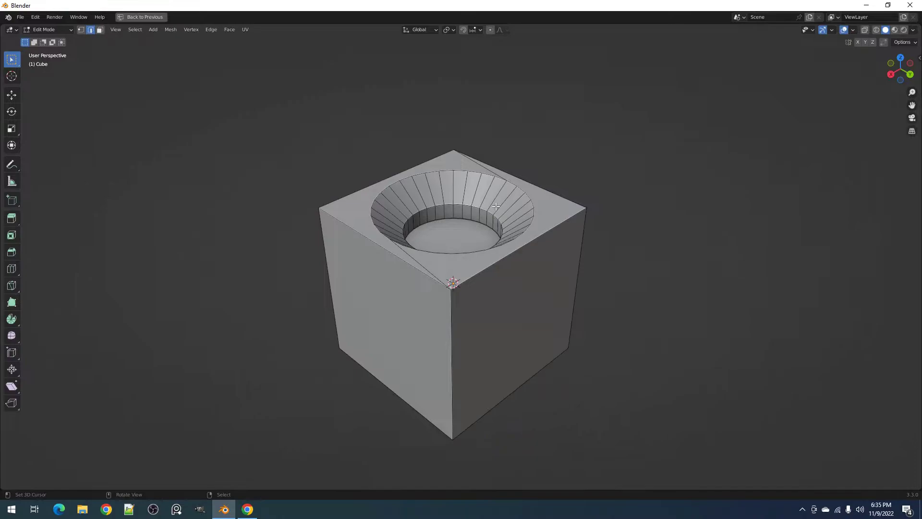
{"action": "key", "text": "ctrl+grave"}
{"action": "mouse_move", "coordinate": [506, 206]}
{"action": "left_click", "coordinate": [533, 215]}
{"action": "middle_click_drag", "start_coordinate": [496, 212], "coordinate": [402, 251]}
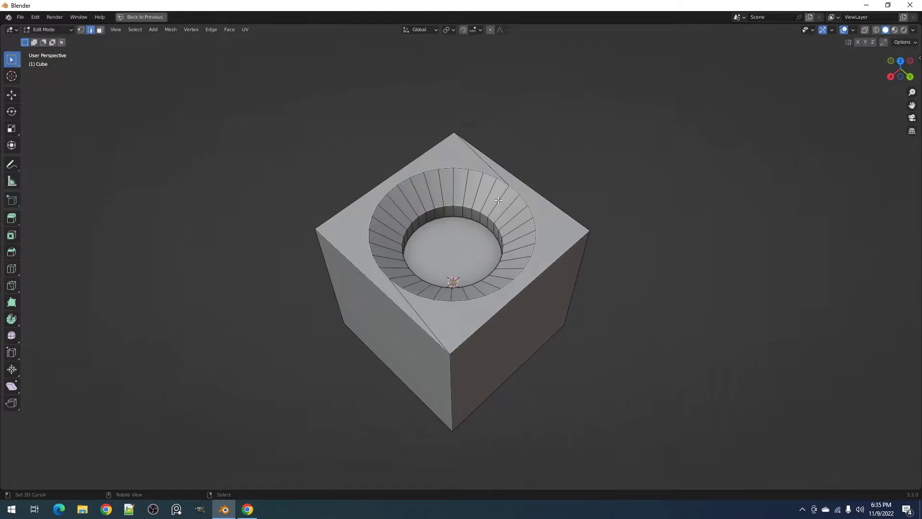
{"action": "key", "text": "a"}
{"action": "key", "text": "alt+a"}
{"action": "key", "text": "ctrl+shift+c"}
{"action": "mouse_move", "coordinate": [514, 190]}
{"action": "left_click", "coordinate": [551, 200]}
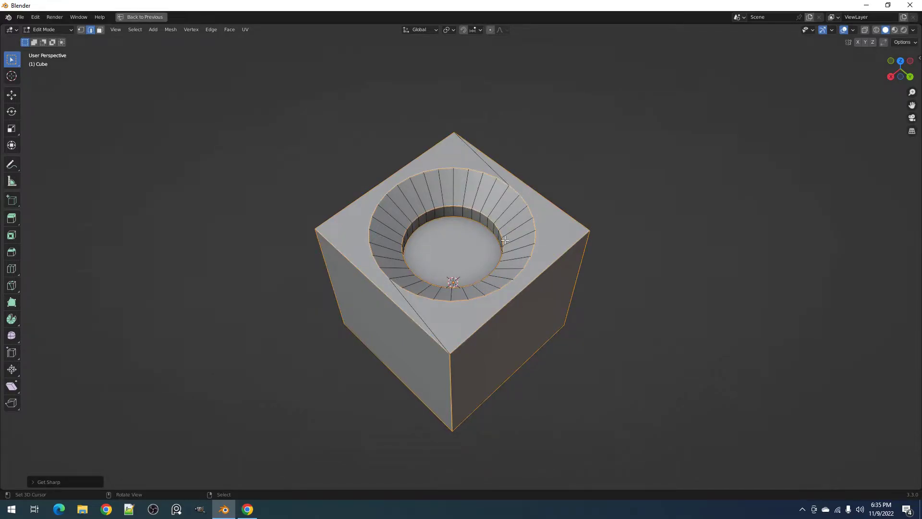
Select the recess's sloped wall, inner wall and floor faces, and get only their sharp edges with Get Sharp.
{"action": "key", "text": "alt+a"}
{"action": "key", "text": "3"}
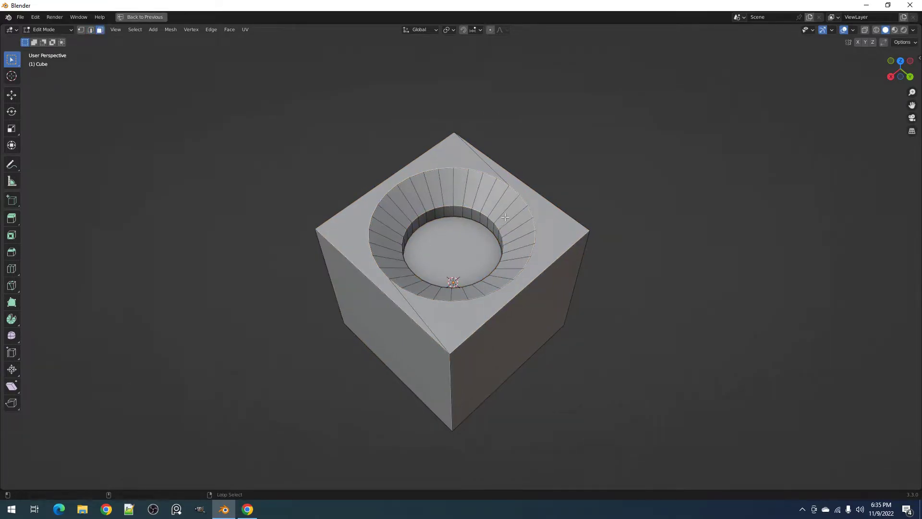
{"action": "right_click", "coordinate": [505, 217], "text": "alt"}
{"action": "right_click", "coordinate": [465, 240], "text": "shift"}
{"action": "right_click", "coordinate": [467, 213], "text": "alt+shift"}
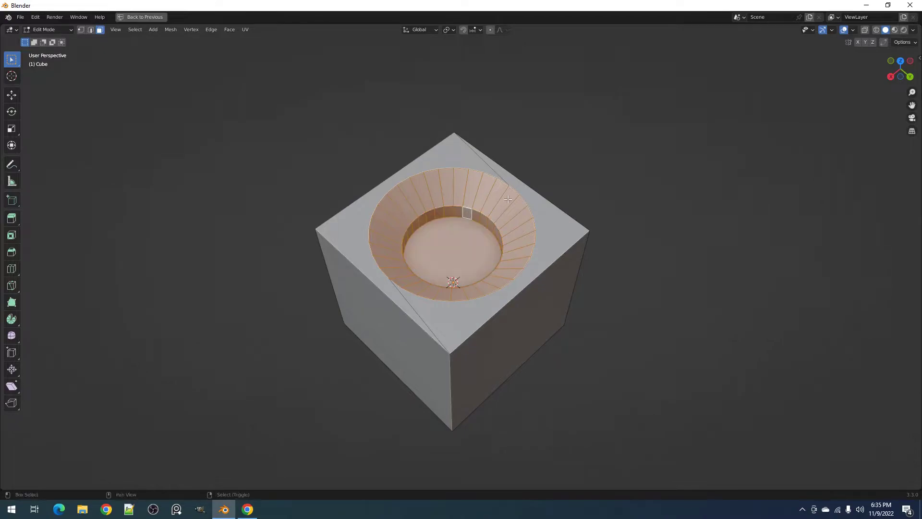
{"action": "right_click", "coordinate": [508, 199]}
{"action": "left_click", "coordinate": [559, 199]}
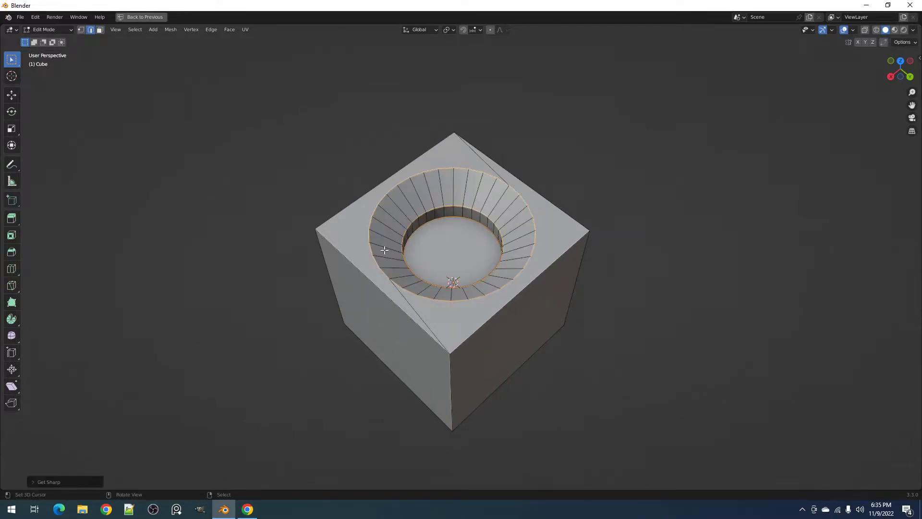
Enable Mark Sharp in the Get Sharp options for the recessed cube's selected edges.
{"action": "scroll", "coordinate": [485, 241], "scroll_direction": "down", "scroll_amount": 1}
{"action": "mouse_move", "coordinate": [485, 242]}
{"action": "middle_mouse_down"}
{"action": "mouse_move", "coordinate": [533, 243]}
{"action": "mouse_move", "coordinate": [486, 242]}
{"action": "middle_mouse_up"}
{"action": "key", "text": "F9"}
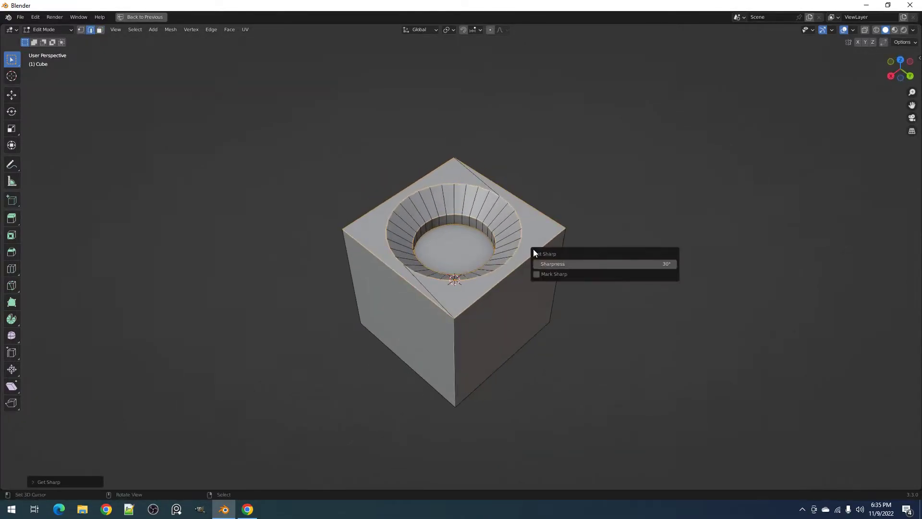
{"action": "left_click", "coordinate": [552, 275]}
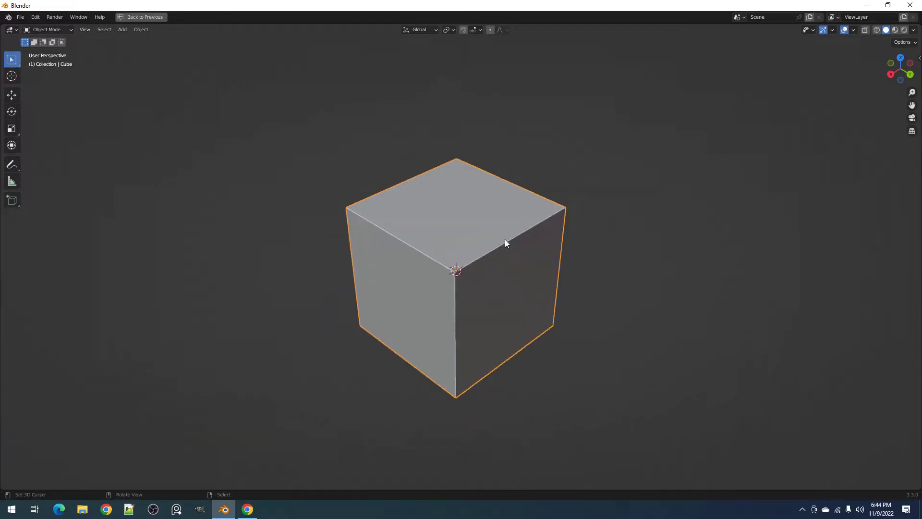
Mark all edges of the plain cube as sharp with Creative Flow.
{"action": "scroll", "coordinate": [505, 240], "scroll_direction": "down", "scroll_amount": 1}
{"action": "key", "text": "Tab"}
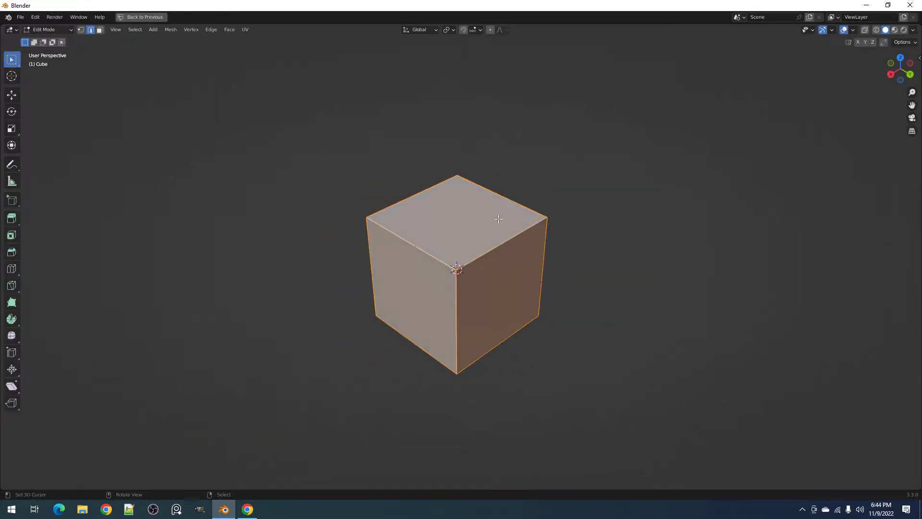
{"action": "scroll", "coordinate": [500, 217], "scroll_direction": "up", "scroll_amount": 3}
{"action": "key", "text": "q"}
{"action": "mouse_move", "coordinate": [498, 217]}
{"action": "left_click", "coordinate": [546, 217]}
{"action": "scroll", "coordinate": [506, 218], "scroll_direction": "down", "scroll_amount": 1}
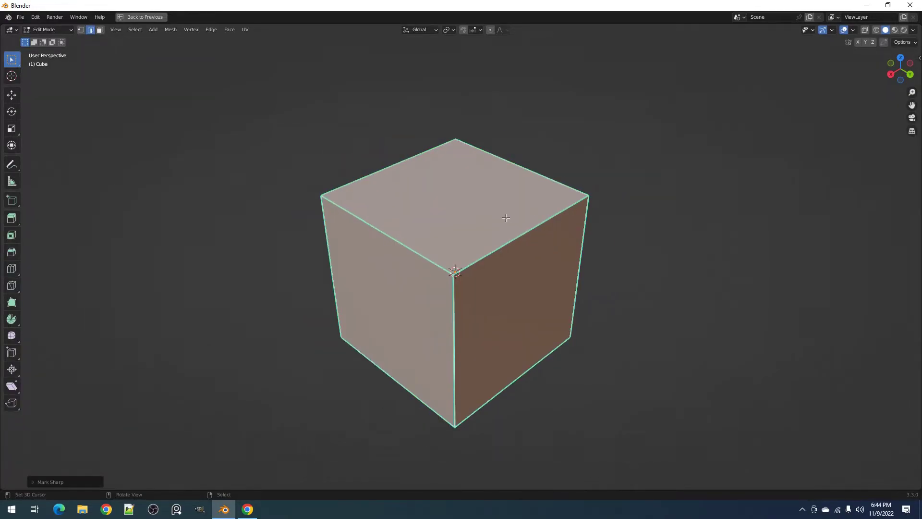
Clear the sharp marks from the whole cube with nothing selected, and undo the clearing.
{"action": "key", "text": "q"}
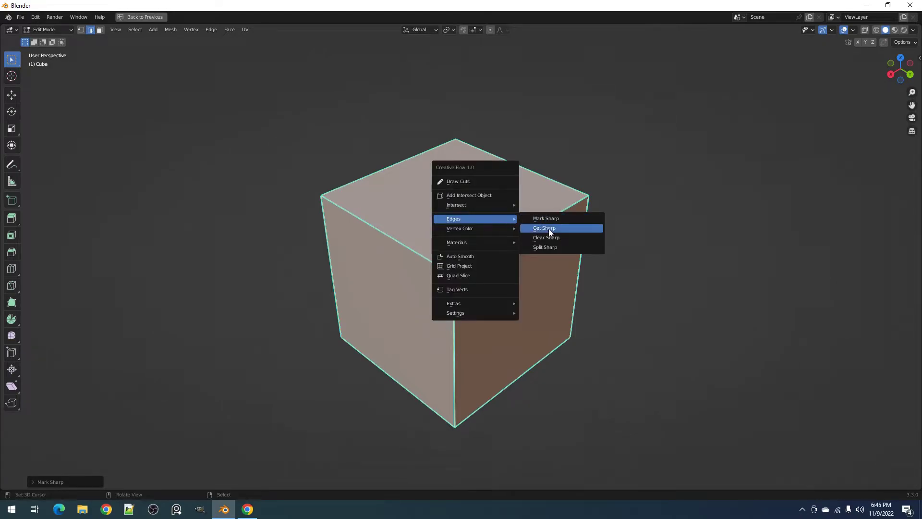
{"action": "key", "text": "alt+a"}
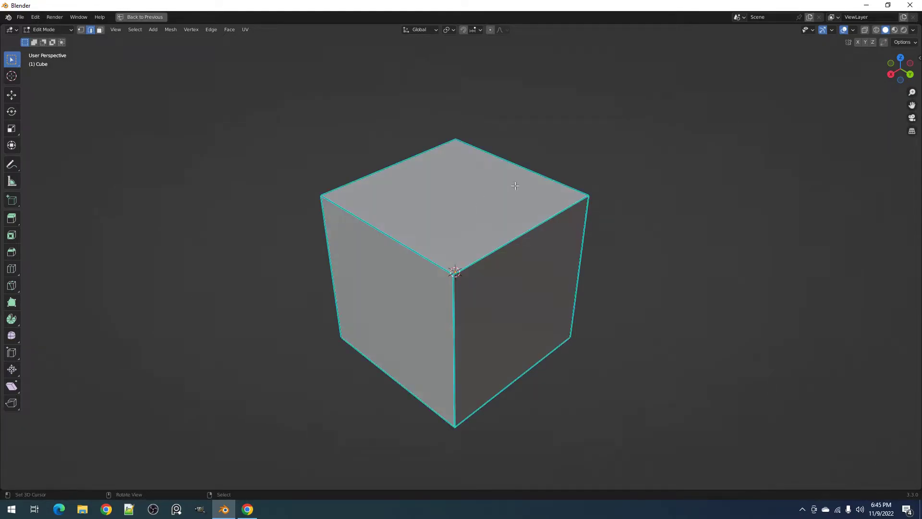
{"action": "key", "text": "q"}
{"action": "mouse_move", "coordinate": [514, 185]}
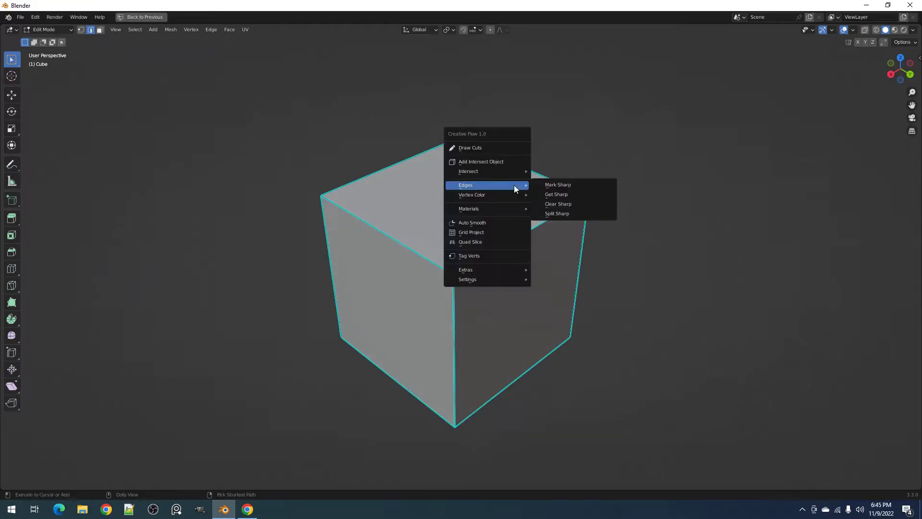
{"action": "left_click", "coordinate": [577, 203]}
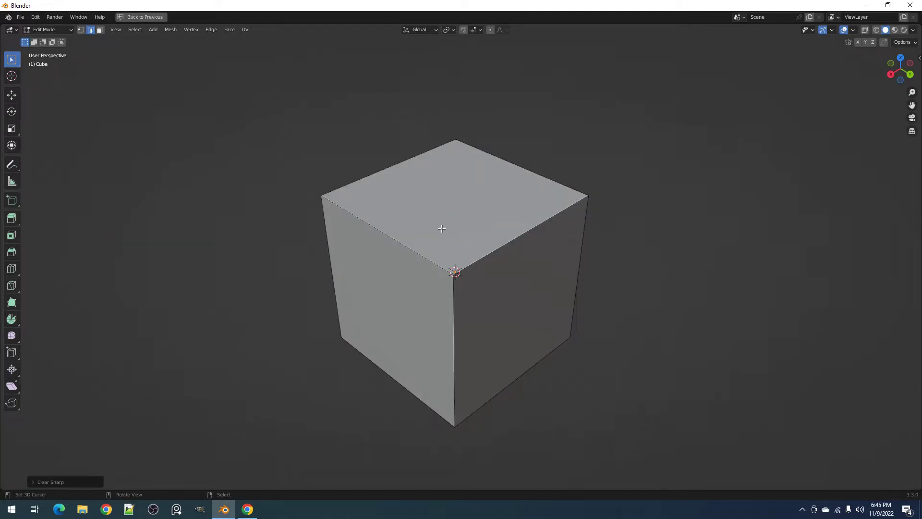
{"action": "key", "text": "ctrl+z"}
Clear the sharp marks around the cube's top face only, and undo the clearing.
{"action": "key", "text": "3"}
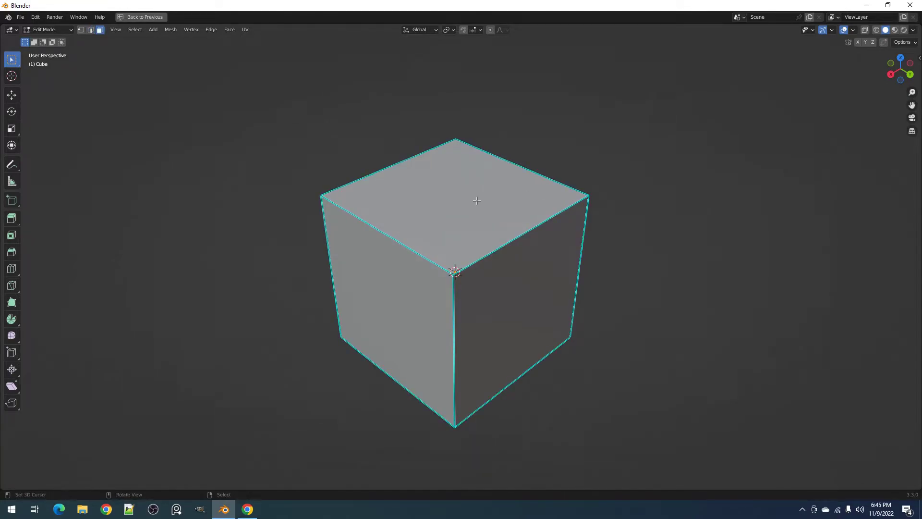
{"action": "left_click", "coordinate": [476, 203]}
{"action": "key", "text": "q"}
{"action": "mouse_move", "coordinate": [476, 201]}
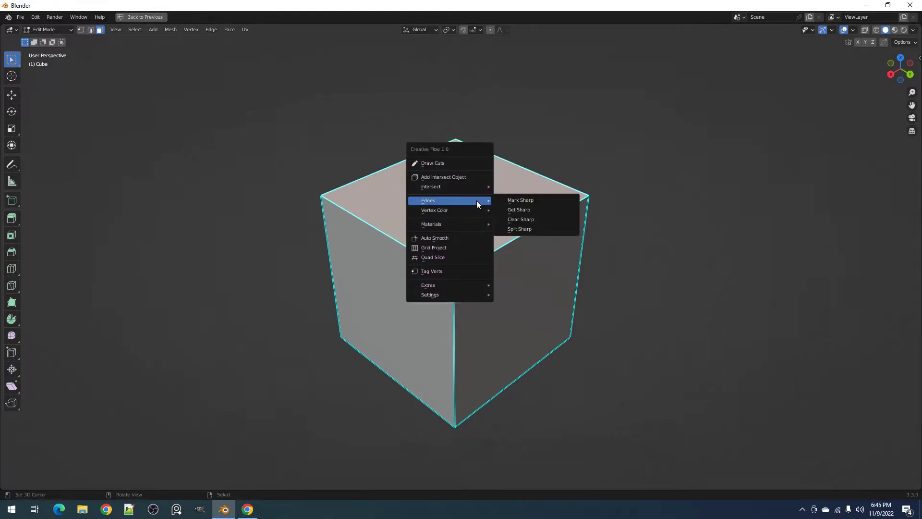
{"action": "left_click", "coordinate": [522, 220]}
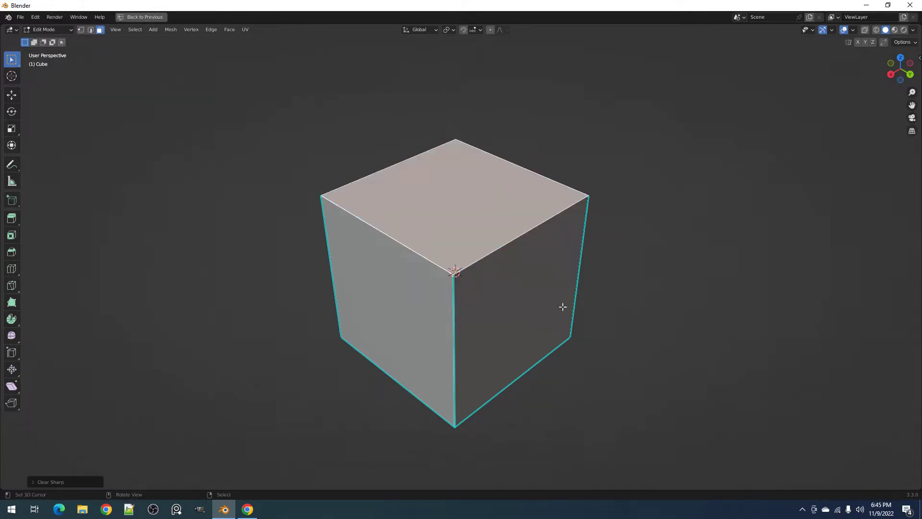
{"action": "key", "text": "F9"}
{"action": "key", "text": "ctrl+z"}
Apply Mark Sharp to the cube's top face, open the operation's options, and leave Edit Mode.
{"action": "key", "text": "q"}
{"action": "left_click", "coordinate": [555, 197]}
{"action": "key", "text": "F9"}
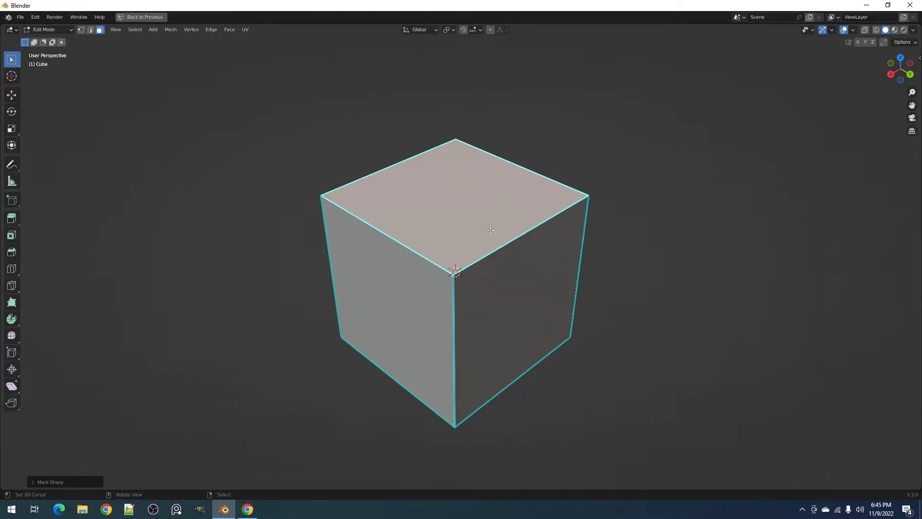
{"action": "key", "text": "Tab"}
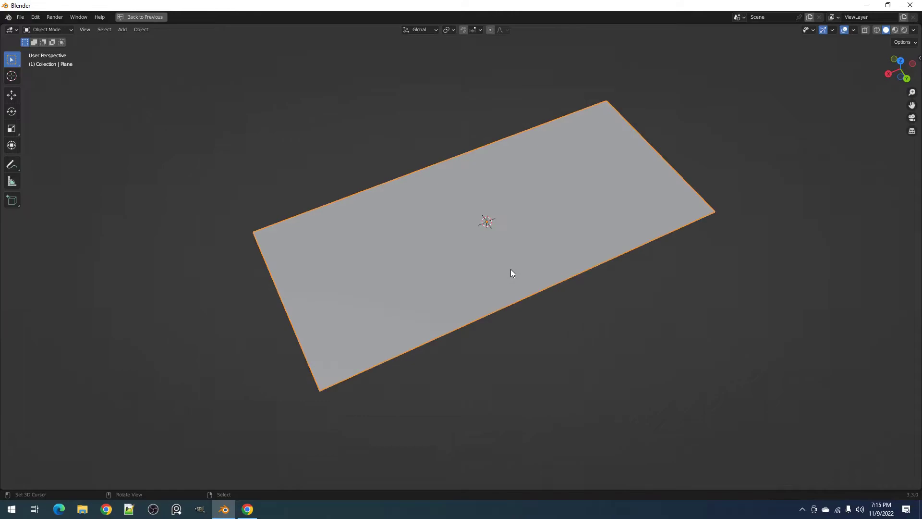
Try Split Sharp on the flat mirrored panel and select the separated pieces one after another.
{"action": "key", "text": "Tab"}
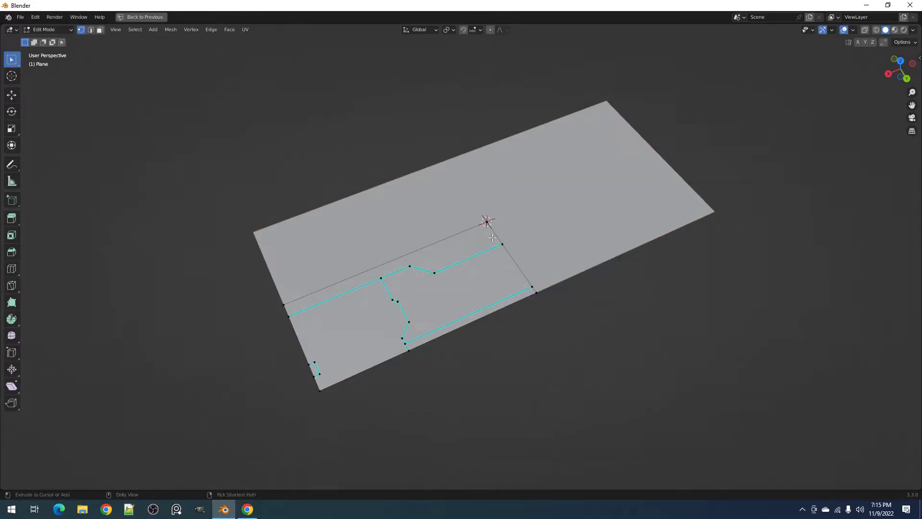
{"action": "key", "text": "ctrl+shift+v"}
{"action": "mouse_move", "coordinate": [493, 238]}
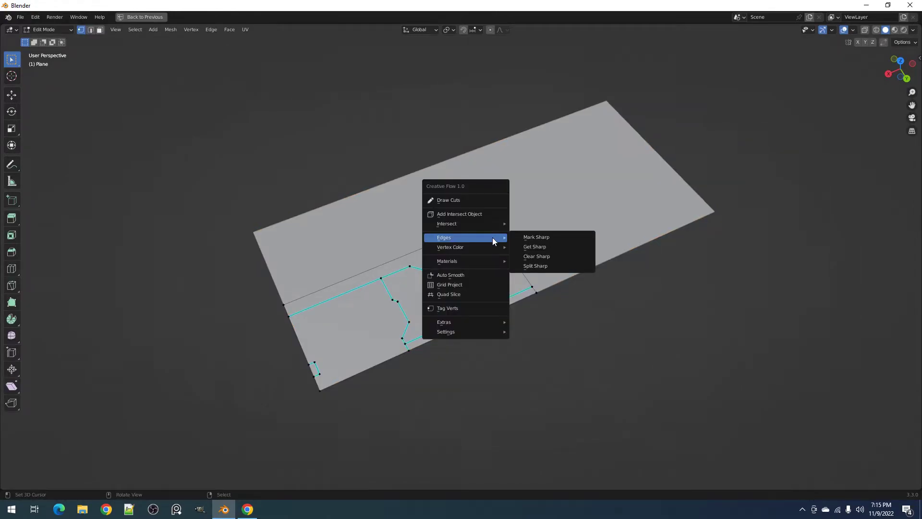
{"action": "left_click", "coordinate": [551, 264]}
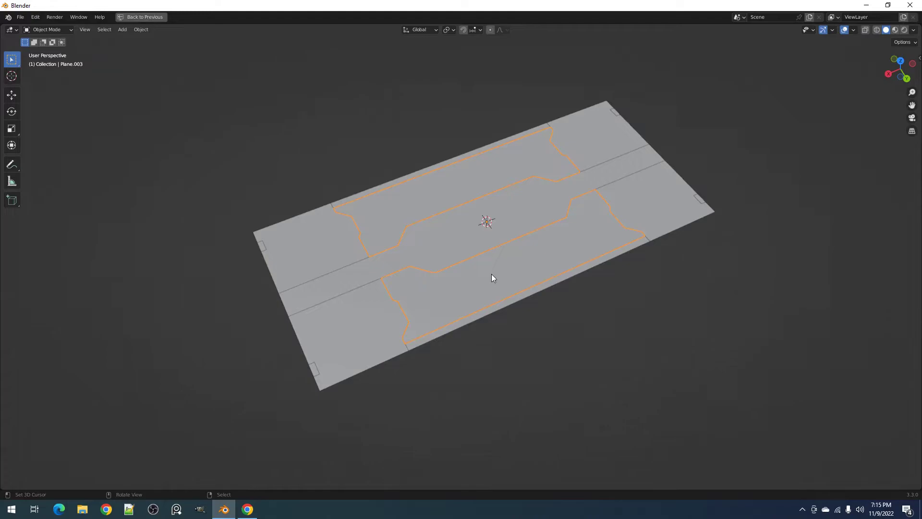
{"action": "left_click", "coordinate": [415, 261]}
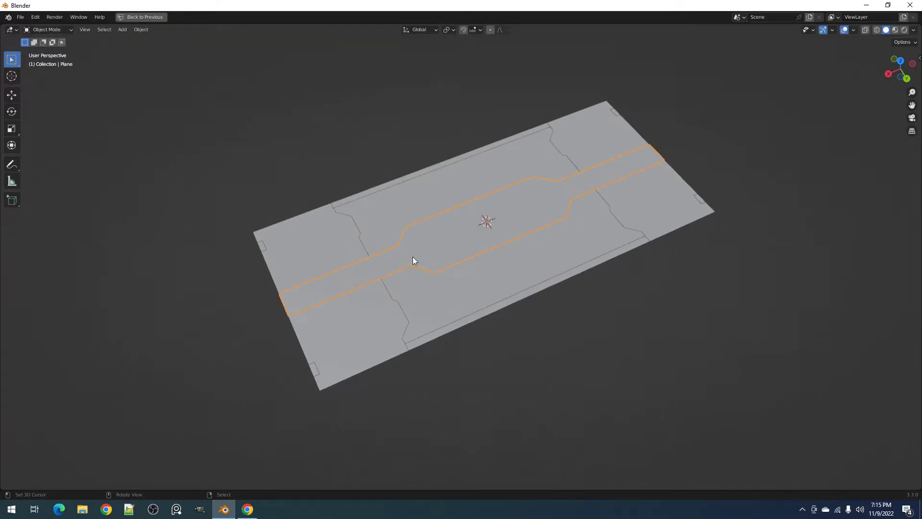
{"action": "left_click", "coordinate": [367, 320]}
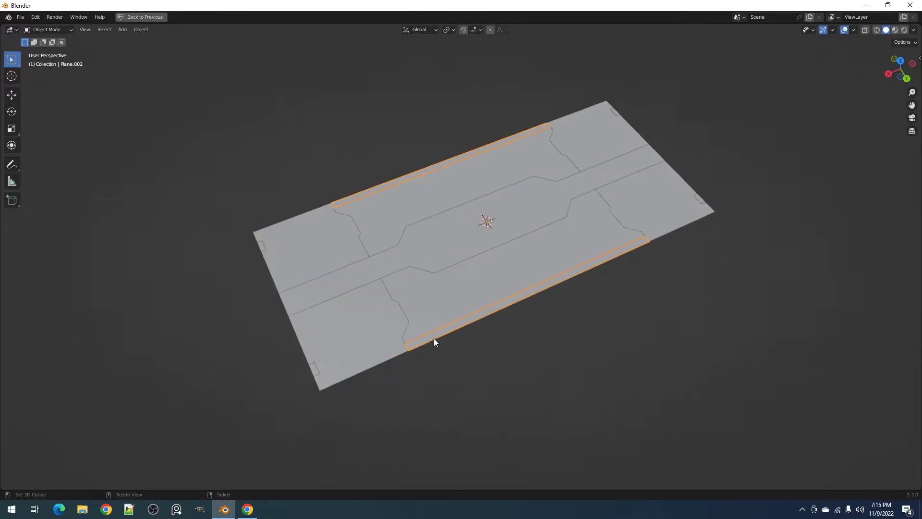
{"action": "key", "text": "alt+a"}
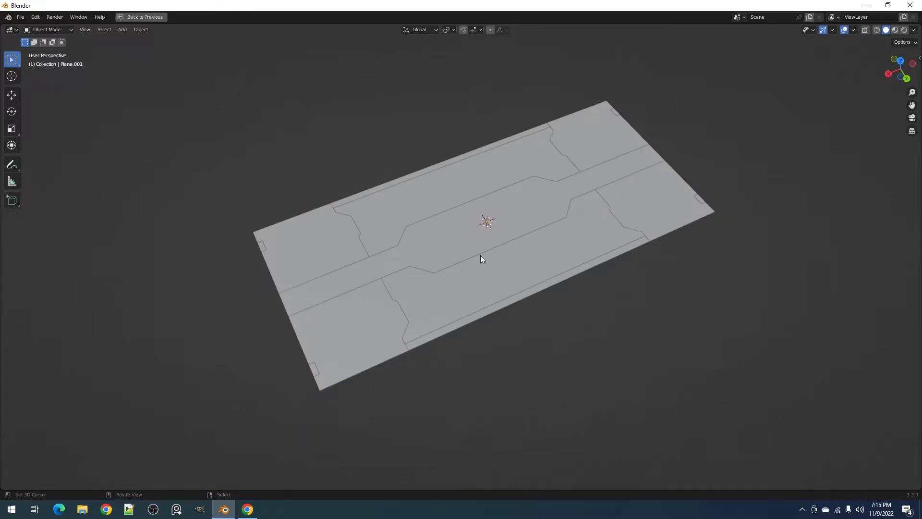
{"action": "mouse_move", "coordinate": [480, 255]}
{"action": "middle_mouse_down"}
{"action": "mouse_move", "coordinate": [489, 245]}
{"action": "mouse_move", "coordinate": [490, 254]}
{"action": "middle_mouse_up"}
Undo the splitting of the flat panel into separate objects.
{"action": "key", "text": "ctrl+z"}
{"action": "key", "text": "ctrl+z"}
{"action": "key", "text": "ctrl+z"}
{"action": "key", "text": "ctrl+z"}
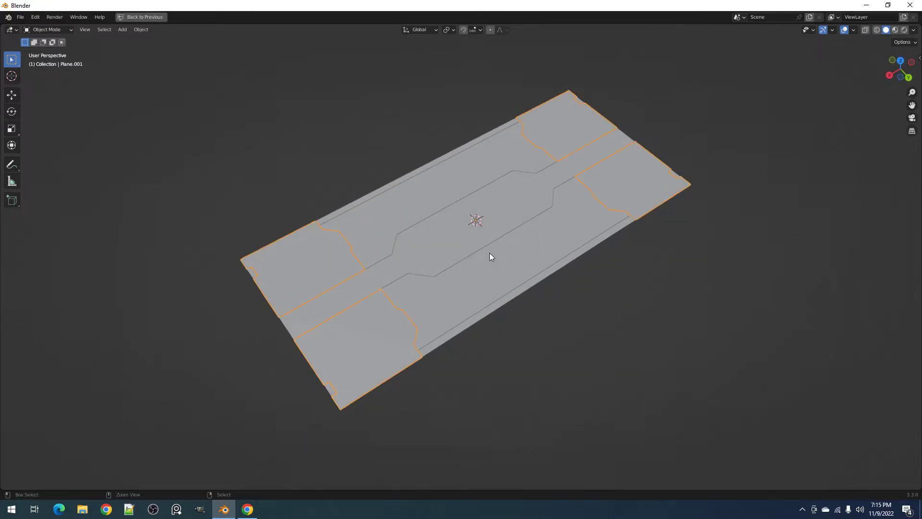
{"action": "key", "text": "Tab"}
{"action": "key", "text": "alt+a"}
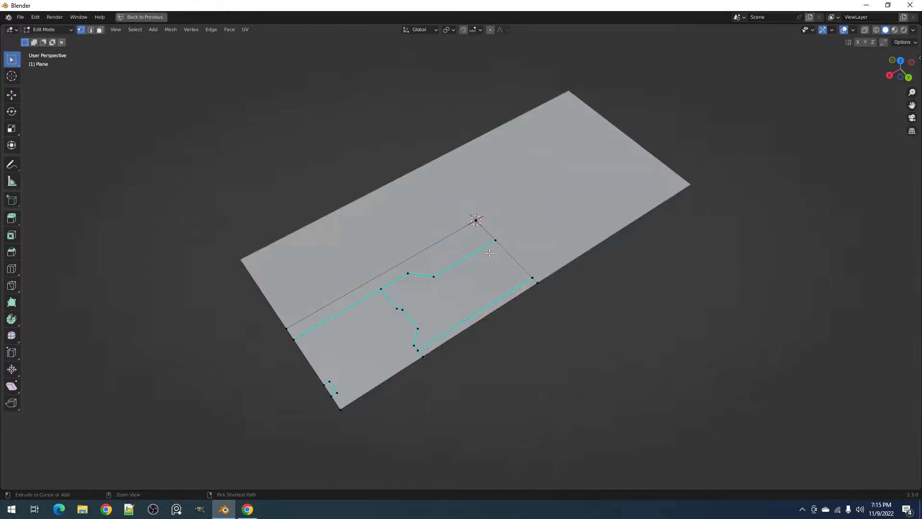
Enable the Solidify modifier on the flat panel through Draw Modifiers and increase the solidify thickness.
{"action": "key", "text": "Tab"}
{"action": "key", "text": "alt+c"}
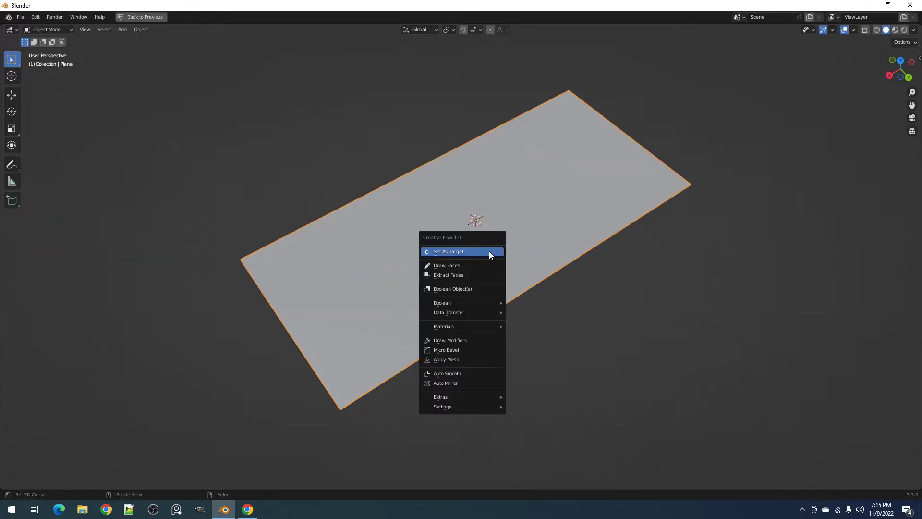
{"action": "left_click", "coordinate": [462, 340]}
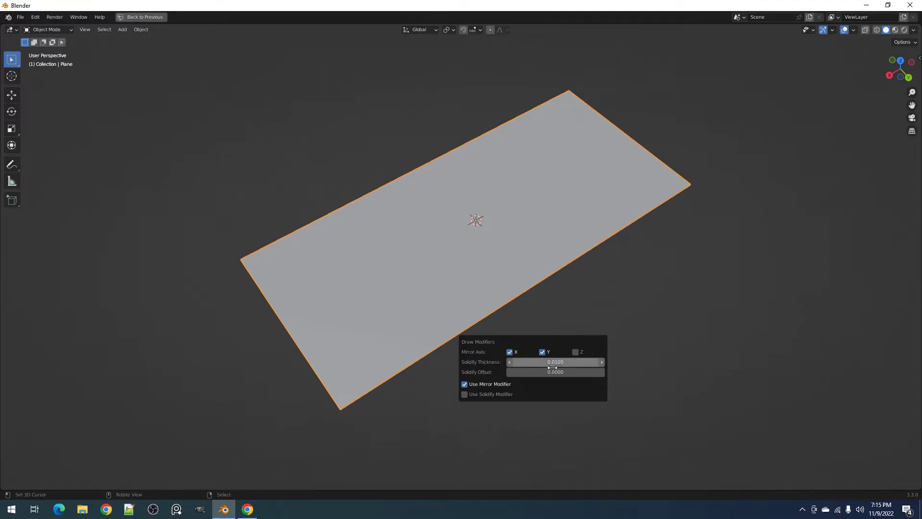
{"action": "left_click", "coordinate": [499, 395]}
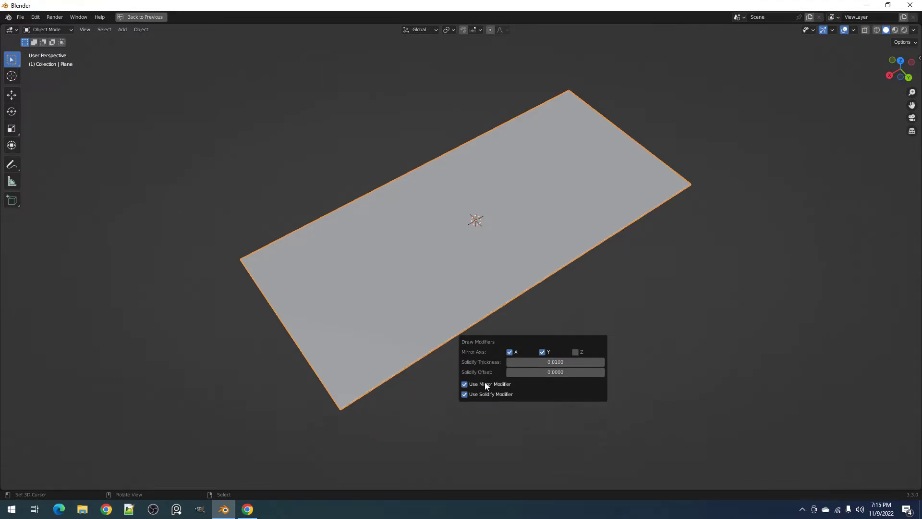
{"action": "left_click", "coordinate": [485, 382]}
{"action": "left_click", "coordinate": [479, 383]}
{"action": "left_click_drag", "start_coordinate": [552, 361], "coordinate": [586, 362]}
{"action": "middle_click_drag", "start_coordinate": [521, 329], "coordinate": [514, 313]}
Split the thickened panel into separate objects along its sharp edges with Split Sharp.
{"action": "key", "text": "Tab"}
{"action": "scroll", "coordinate": [491, 268], "scroll_direction": "up", "scroll_amount": 1}
{"action": "key", "text": "ctrl+shift+c"}
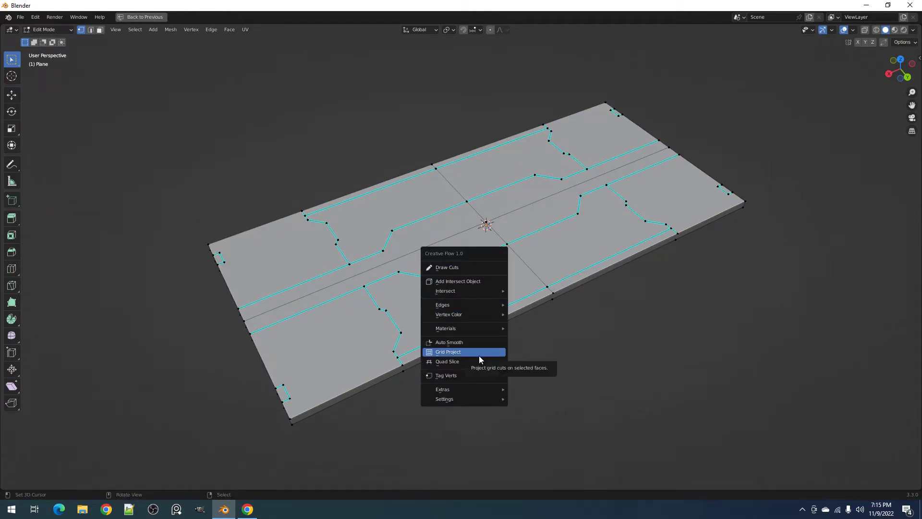
{"action": "mouse_move", "coordinate": [475, 304]}
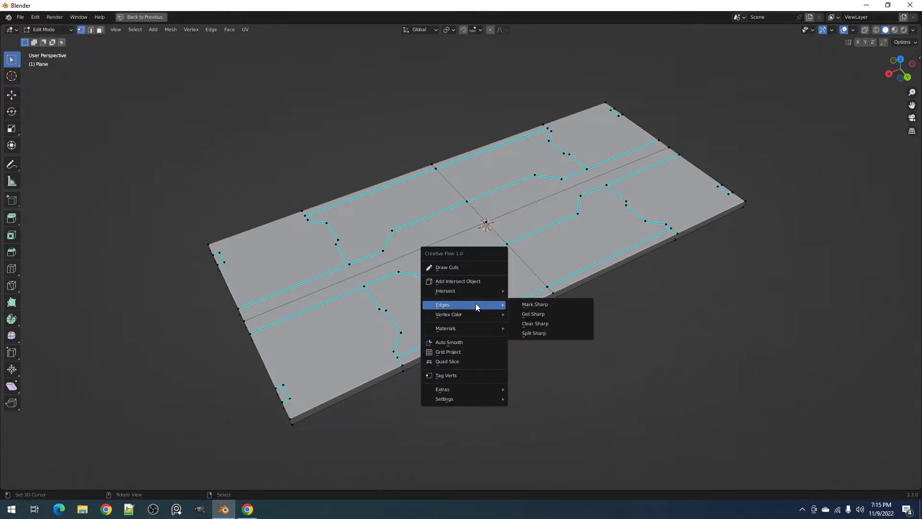
{"action": "left_click", "coordinate": [524, 333]}
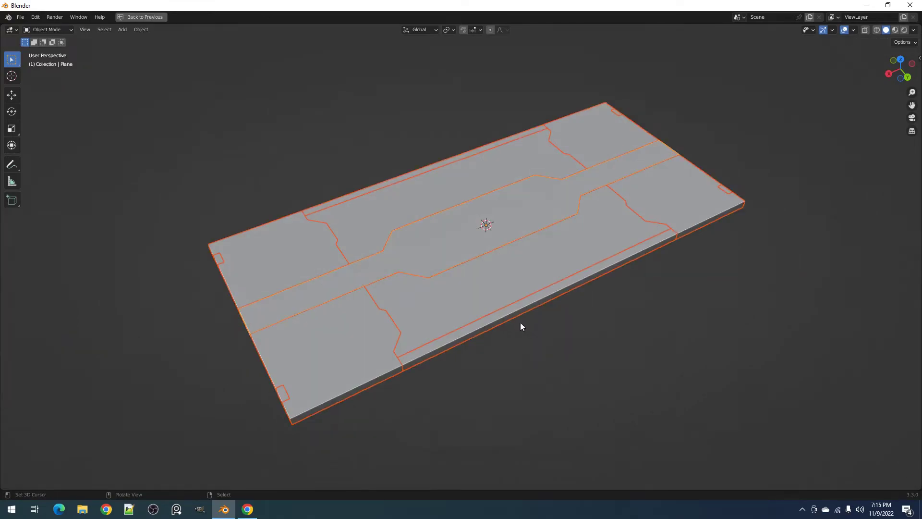
Hide the viewport overlays and give the split panels a Micro Bevel of 0.0060 with the bevel modifier and Harden Normals enabled.
{"action": "key", "text": "alt+shift+z"}
{"action": "mouse_move", "coordinate": [558, 273]}
{"action": "middle_mouse_down"}
{"action": "mouse_move", "coordinate": [546, 304]}
{"action": "mouse_move", "coordinate": [555, 284]}
{"action": "middle_mouse_up"}
{"action": "middle_click_drag", "start_coordinate": [486, 293], "coordinate": [492, 287]}
{"action": "scroll", "coordinate": [492, 288], "scroll_direction": "up", "scroll_amount": 2}
{"action": "key", "text": "q"}
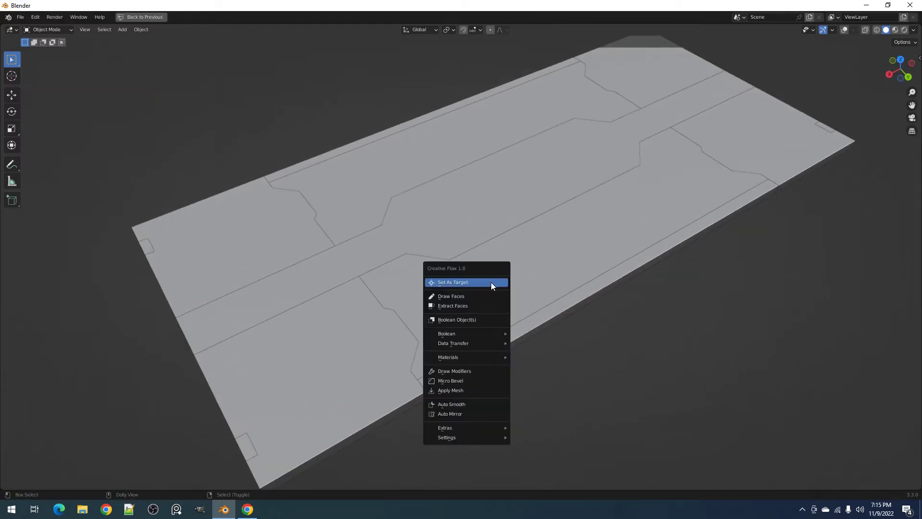
{"action": "left_click", "coordinate": [460, 379]}
{"action": "left_click", "coordinate": [497, 443]}
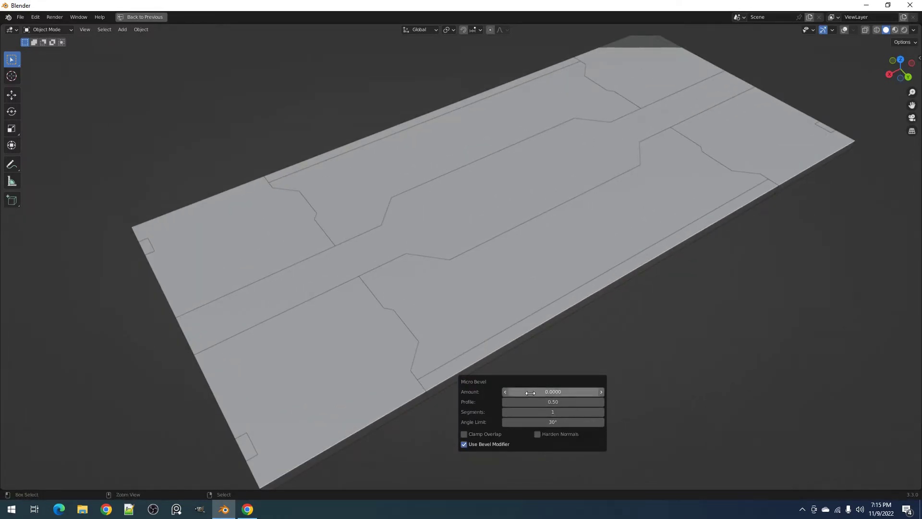
{"action": "scroll", "coordinate": [533, 391], "scroll_direction": "up", "scroll_amount": 5, "text": "ctrl"}
{"action": "left_click", "coordinate": [538, 432]}
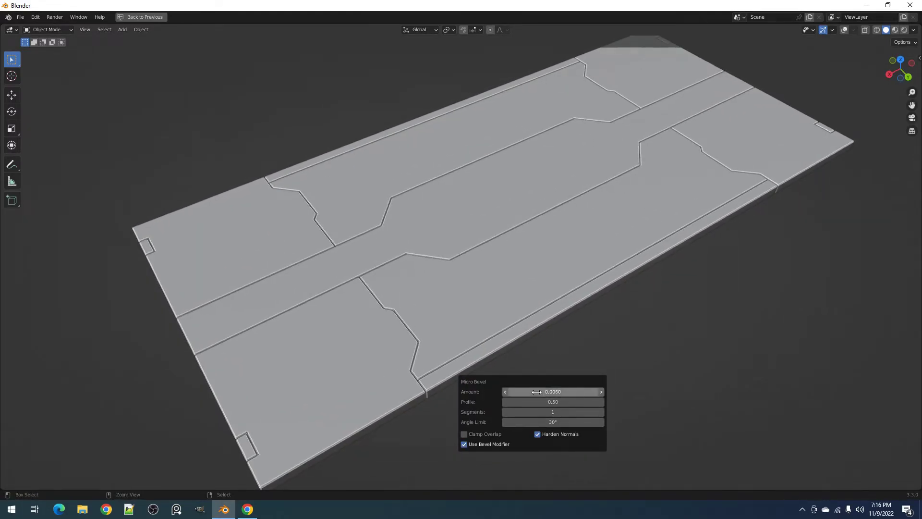
{"action": "scroll", "coordinate": [438, 240], "scroll_direction": "down", "scroll_amount": 2}
Shade the Y-shaped neck plate of the human bust smooth and increase its solidify thickness through Draw Modifiers.
{"action": "key", "text": "q"}
{"action": "left_click", "coordinate": [437, 242]}
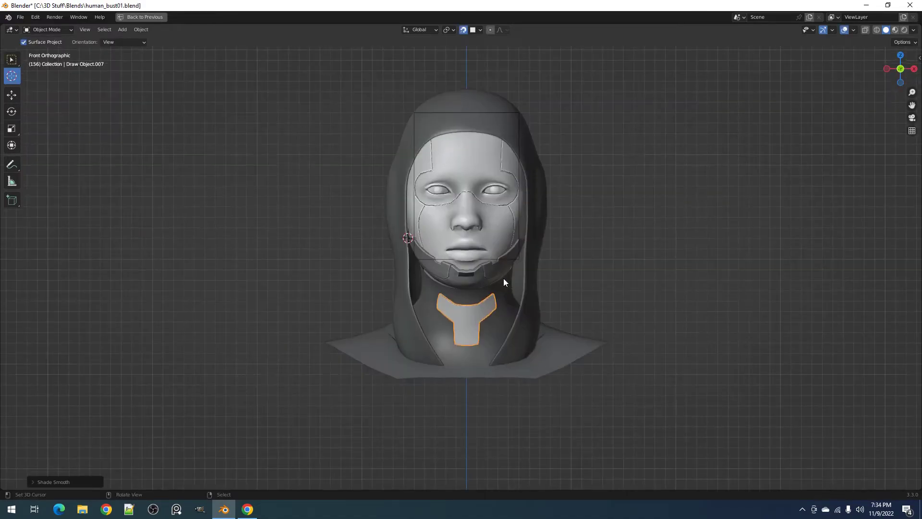
{"action": "middle_click_drag", "start_coordinate": [503, 278], "coordinate": [523, 253]}
{"action": "scroll", "coordinate": [524, 253], "scroll_direction": "up", "scroll_amount": 7}
{"action": "key", "text": "q"}
{"action": "left_click", "coordinate": [502, 223]}
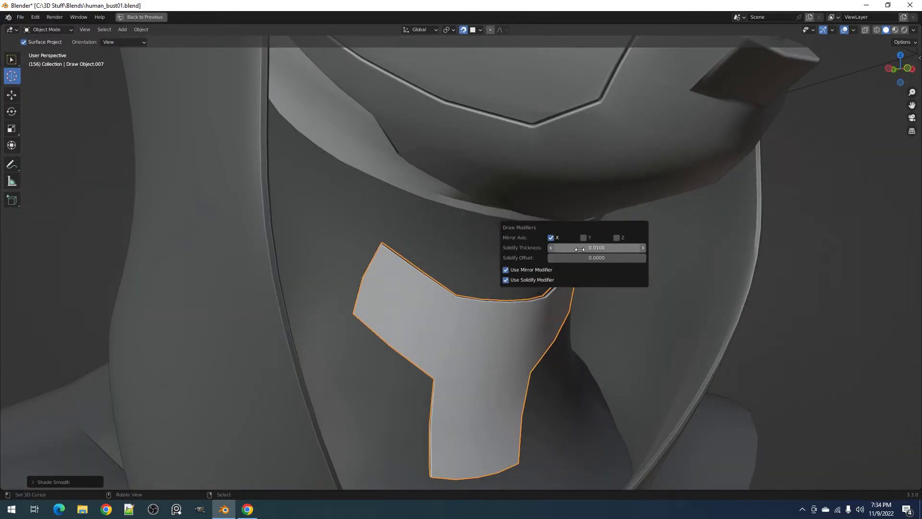
{"action": "left_click_drag", "start_coordinate": [581, 249], "coordinate": [606, 249]}
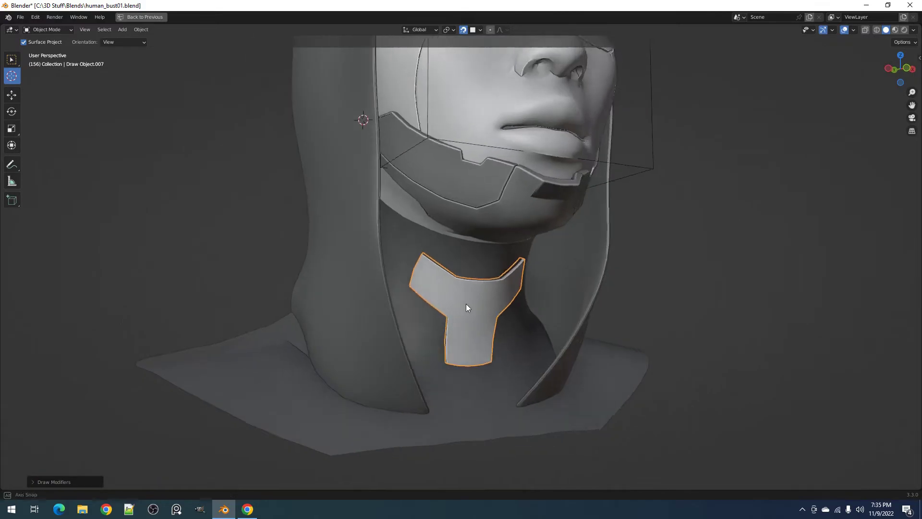
Add a Micro Bevel to the neck plate with the bevel modifier enabled and increase the bevel amount.
{"action": "scroll", "coordinate": [466, 308], "scroll_direction": "up", "scroll_amount": 4}
{"action": "key", "text": "ctrl+shift+q"}
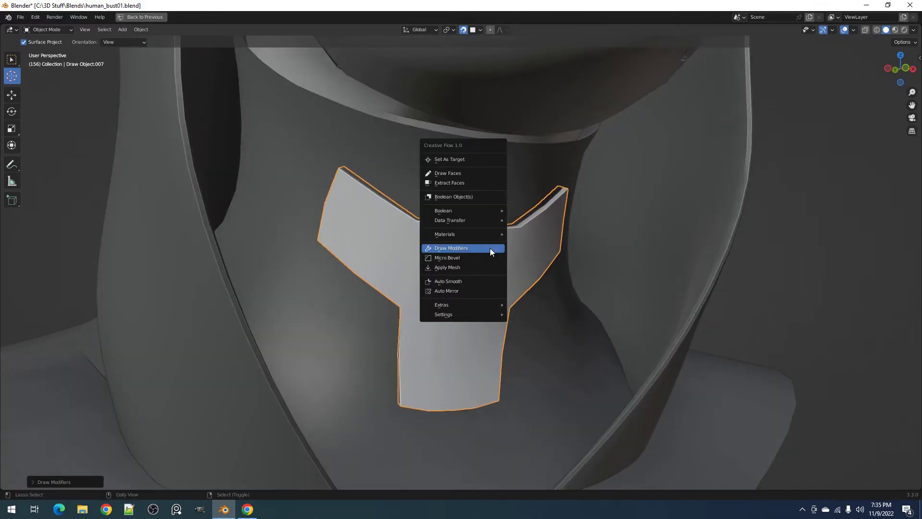
{"action": "left_click", "coordinate": [446, 257]}
{"action": "left_click", "coordinate": [523, 325]}
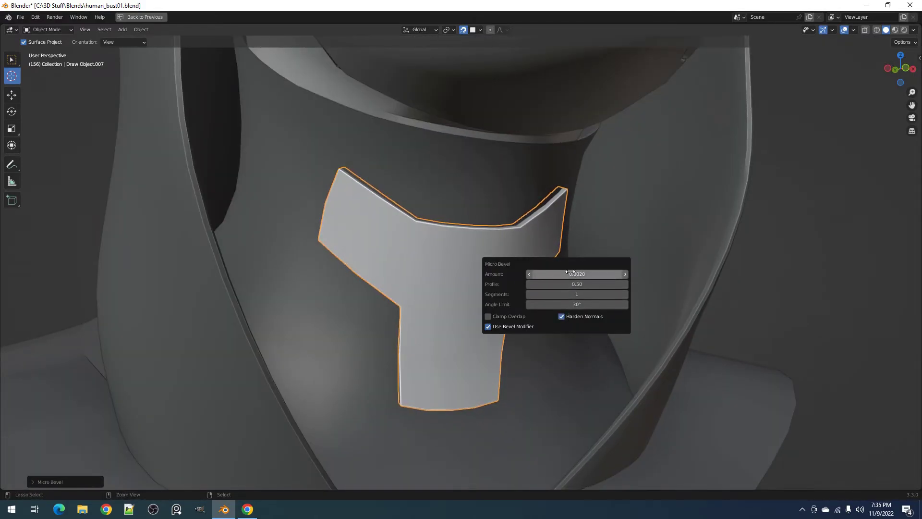
{"action": "left_click_drag", "start_coordinate": [570, 272], "coordinate": [583, 272]}
{"action": "scroll", "coordinate": [451, 249], "scroll_direction": "down", "scroll_amount": 4}
Knife a diagonal cut on the neck plate linking the arm's middle edge line to the stem's vertical edge line.
{"action": "key", "text": "Tab"}
{"action": "scroll", "coordinate": [452, 250], "scroll_direction": "up", "scroll_amount": 2}
{"action": "middle_click_drag", "start_coordinate": [452, 249], "coordinate": [431, 239]}
{"action": "scroll", "coordinate": [432, 239], "scroll_direction": "up", "scroll_amount": 2}
{"action": "key", "text": "2"}
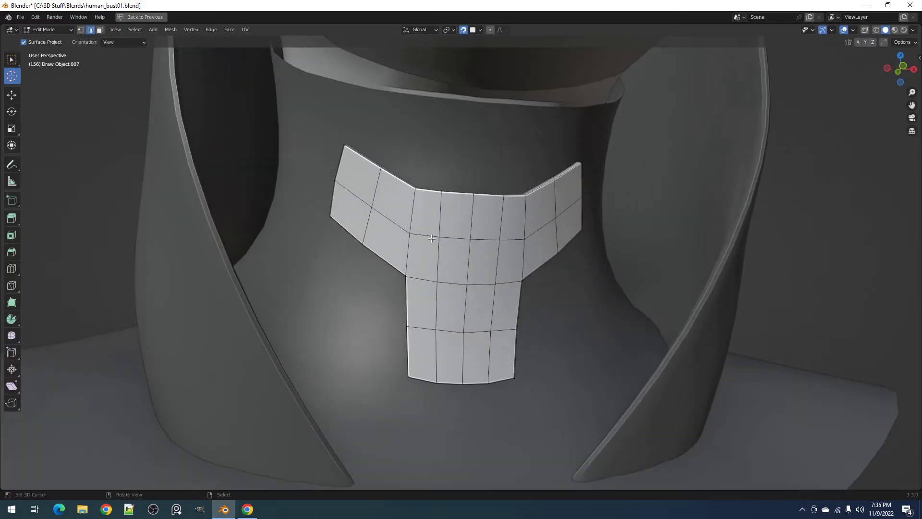
{"action": "key", "text": "k"}
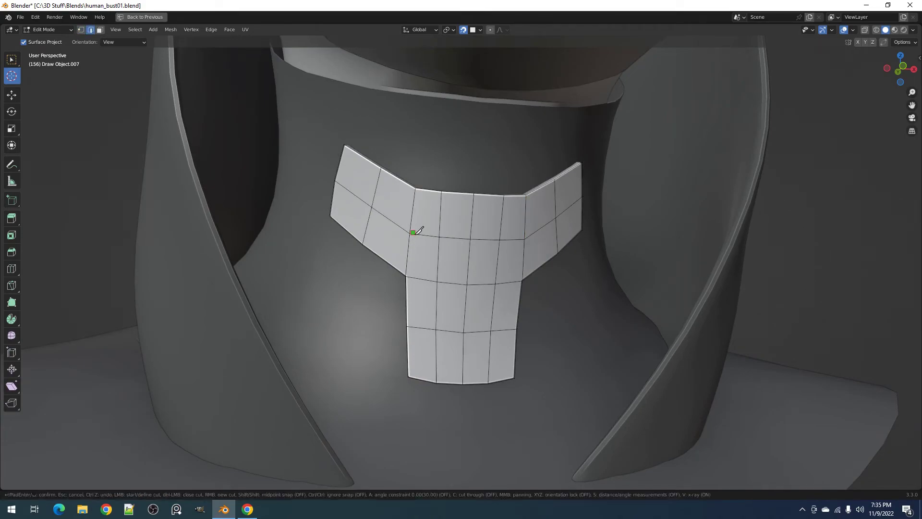
{"action": "left_click", "coordinate": [413, 232]}
{"action": "left_click", "coordinate": [438, 280]}
{"action": "key", "text": "Return"}
Mark the edge path through the neck plate's arm and down its stem as sharp, enabling Add Edge Split Modifier and Split Solidify Modifier.
{"action": "right_click", "coordinate": [354, 194], "text": "ctrl"}
{"action": "right_click", "coordinate": [437, 306], "text": "shift"}
{"action": "right_click", "coordinate": [436, 355], "text": "shift"}
{"action": "key", "text": "q"}
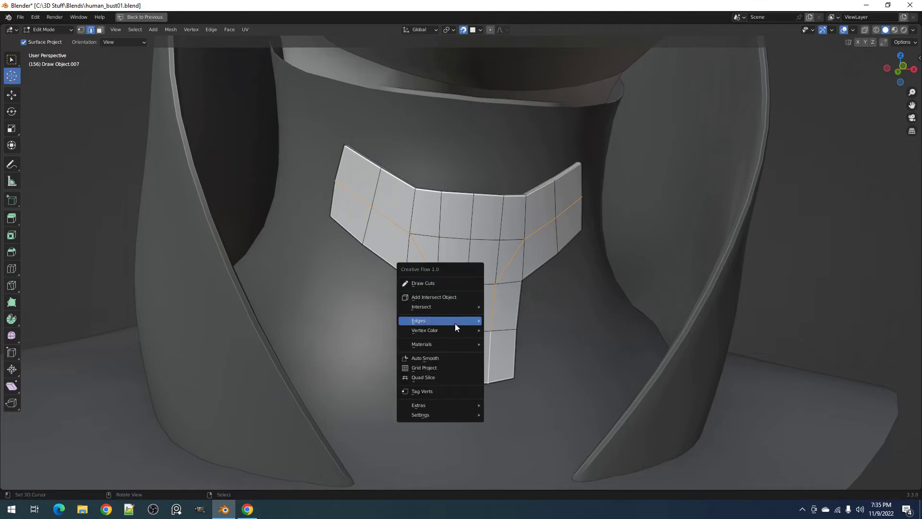
{"action": "left_click", "coordinate": [509, 328]}
{"action": "key", "text": "F9"}
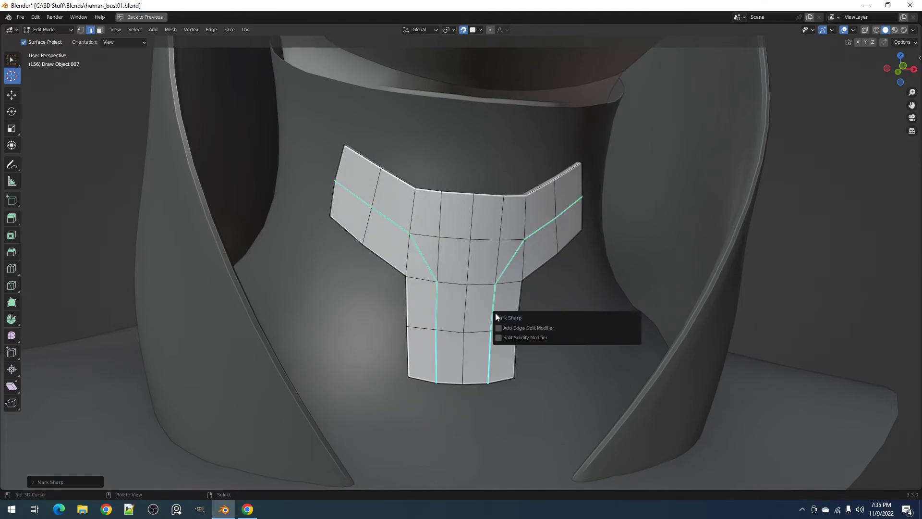
{"action": "left_click", "coordinate": [499, 328]}
{"action": "left_click", "coordinate": [500, 337]}
{"action": "key", "text": "Tab"}
{"action": "scroll", "coordinate": [483, 232], "scroll_direction": "down", "scroll_amount": 4}
{"action": "middle_click_drag", "start_coordinate": [483, 231], "coordinate": [491, 249]}
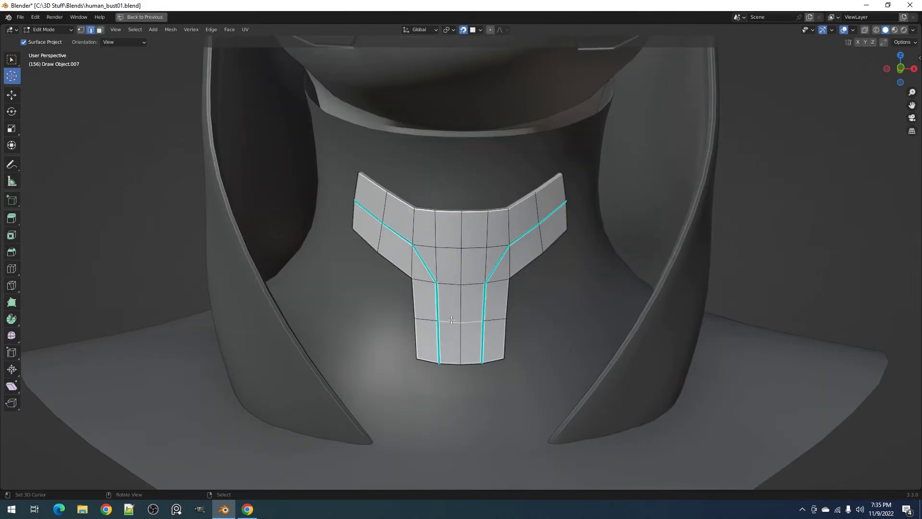
Mark the horizontal edges between the two sharp lines in the neck plate's stem as sharp.
{"action": "right_click", "coordinate": [497, 287]}
{"action": "left_click", "coordinate": [520, 286]}
{"action": "key", "text": "Tab"}
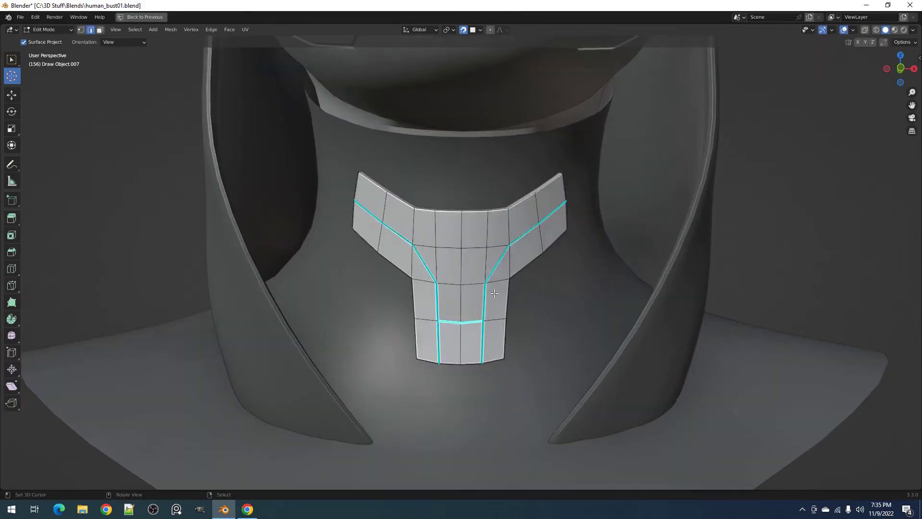
Knife a short edge from the inner corner between arm and stem to the sharp line and mark it sharp.
{"action": "key", "text": "1"}
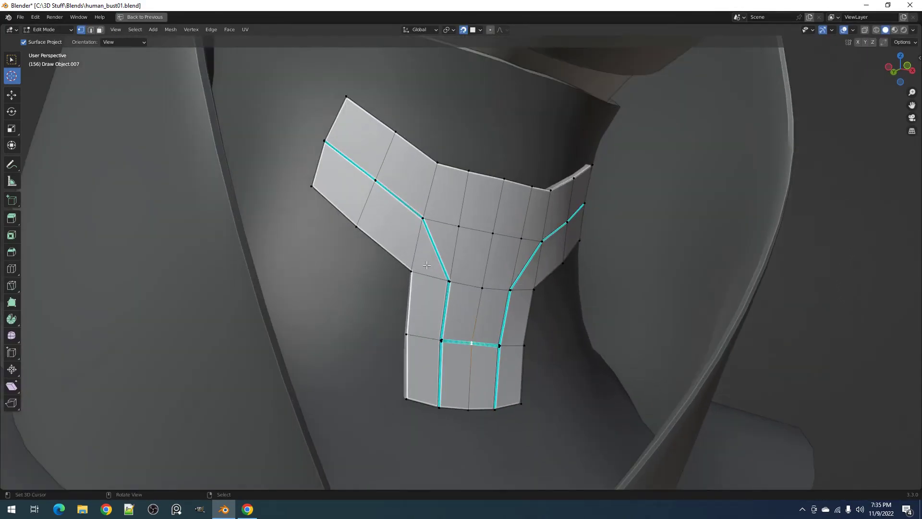
{"action": "key", "text": "k"}
{"action": "left_click", "coordinate": [410, 270]}
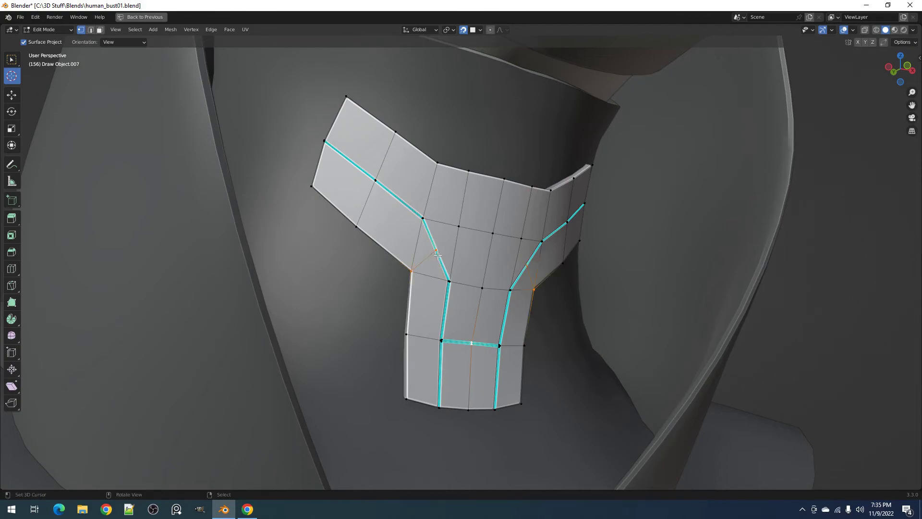
{"action": "key", "text": "2"}
{"action": "key", "text": "ctrl+grave"}
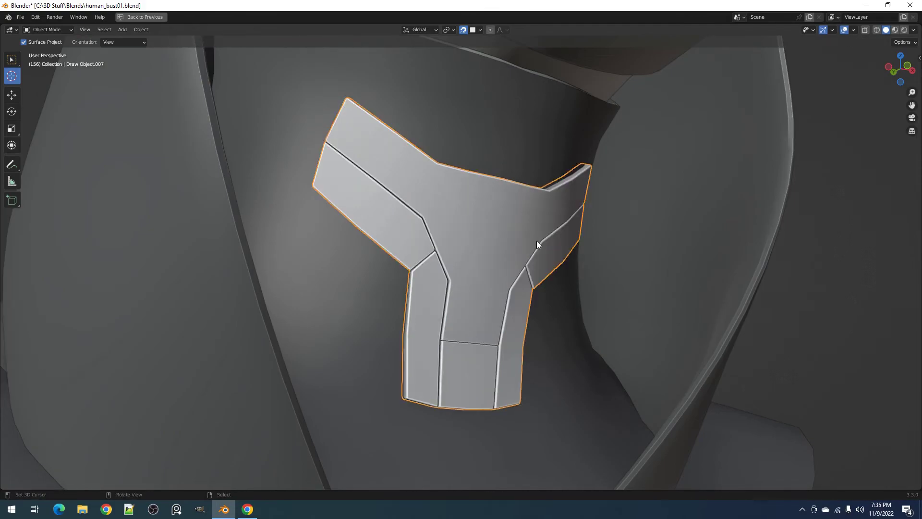
{"action": "scroll", "coordinate": [537, 240], "scroll_direction": "down", "scroll_amount": 5}
{"action": "middle_click_drag", "start_coordinate": [537, 240], "coordinate": [516, 259]}
{"action": "scroll", "coordinate": [517, 258], "scroll_direction": "down", "scroll_amount": 3}
Split the neck plate into separate objects along its sharp edges with Split Sharp.
{"action": "key", "text": "Tab"}
{"action": "scroll", "coordinate": [500, 240], "scroll_direction": "up", "scroll_amount": 4}
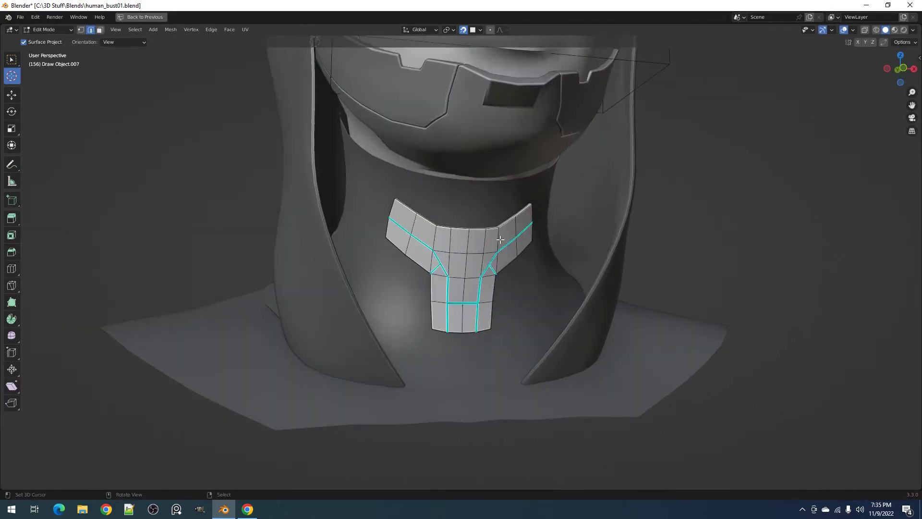
{"action": "scroll", "coordinate": [500, 239], "scroll_direction": "up", "scroll_amount": 3}
{"action": "key", "text": "shift+q"}
{"action": "mouse_move", "coordinate": [499, 232]}
{"action": "left_click", "coordinate": [539, 260]}
Add lengthwise edge loops to the neck plate's central piece and one crosswise loop just above its lower edge.
{"action": "key", "text": "Tab"}
{"action": "scroll", "coordinate": [468, 277], "scroll_direction": "down", "scroll_amount": 1}
{"action": "right_click", "coordinate": [461, 281]}
{"action": "mouse_move", "coordinate": [461, 280]}
{"action": "middle_mouse_down"}
{"action": "mouse_move", "coordinate": [562, 232]}
{"action": "mouse_move", "coordinate": [454, 268]}
{"action": "middle_mouse_up"}
{"action": "right_click", "coordinate": [562, 232]}
{"action": "left_click", "coordinate": [541, 313]}
{"action": "key", "text": "Tab"}
{"action": "key", "text": "Tab"}
{"action": "scroll", "coordinate": [412, 301], "scroll_direction": "down", "scroll_amount": 1}
Delete the small middle faces at the lower edge of the central piece to form a rectangular notch.
{"action": "mouse_move", "coordinate": [412, 301]}
{"action": "middle_mouse_down"}
{"action": "mouse_move", "coordinate": [473, 262]}
{"action": "mouse_move", "coordinate": [471, 284]}
{"action": "middle_mouse_up"}
{"action": "key", "text": "Tab"}
{"action": "scroll", "coordinate": [471, 284], "scroll_direction": "up", "scroll_amount": 2}
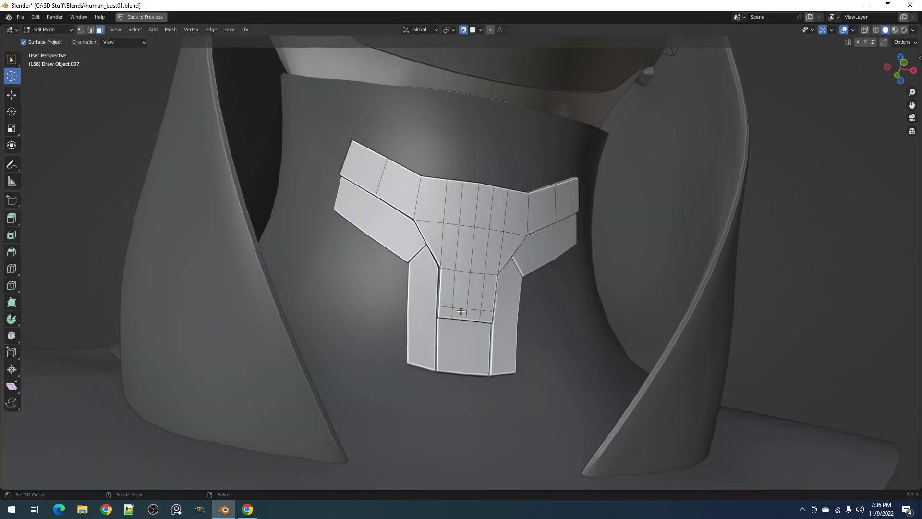
{"action": "key", "text": "x"}
{"action": "key", "text": "f"}
{"action": "key", "text": "Tab"}
{"action": "scroll", "coordinate": [500, 255], "scroll_direction": "down", "scroll_amount": 3}
Mark the vertical centre edges of the neck plate's central piece as sharp and return to Object Mode.
{"action": "scroll", "coordinate": [480, 284], "scroll_direction": "down", "scroll_amount": 5}
{"action": "middle_click_drag", "start_coordinate": [500, 255], "coordinate": [497, 283]}
{"action": "key", "text": "Tab"}
{"action": "scroll", "coordinate": [497, 283], "scroll_direction": "up", "scroll_amount": 5}
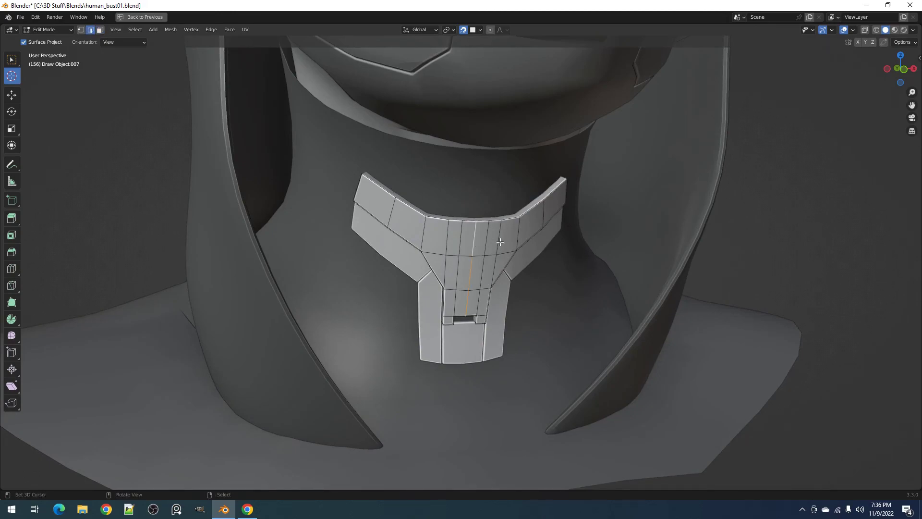
{"action": "right_click", "coordinate": [500, 242]}
{"action": "left_click", "coordinate": [549, 276]}
{"action": "key", "text": "Tab"}
{"action": "scroll", "coordinate": [528, 243], "scroll_direction": "down", "scroll_amount": 4}
{"action": "mouse_move", "coordinate": [528, 244]}
{"action": "middle_mouse_down"}
{"action": "mouse_move", "coordinate": [577, 294]}
{"action": "mouse_move", "coordinate": [520, 276]}
{"action": "mouse_move", "coordinate": [525, 289]}
{"action": "mouse_move", "coordinate": [549, 278]}
{"action": "mouse_move", "coordinate": [543, 253]}
{"action": "middle_mouse_up"}
{"action": "scroll", "coordinate": [542, 284], "scroll_direction": "up", "scroll_amount": 2}
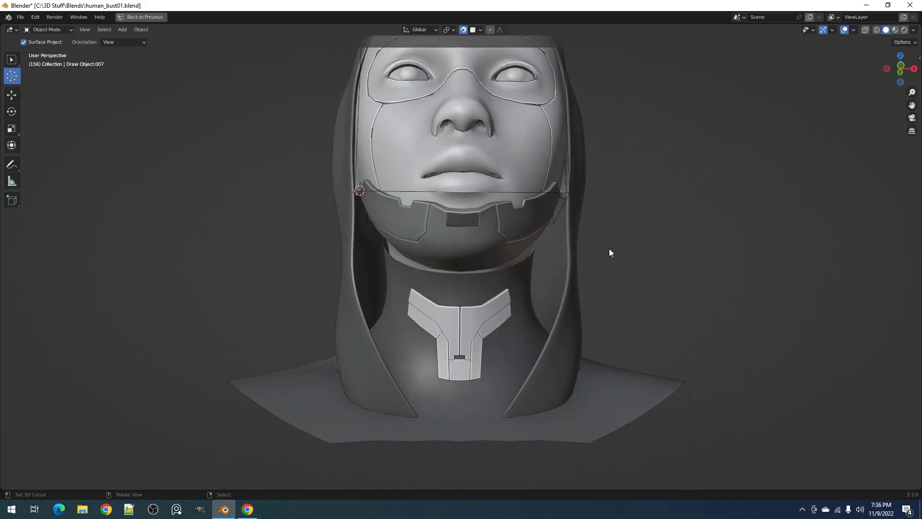